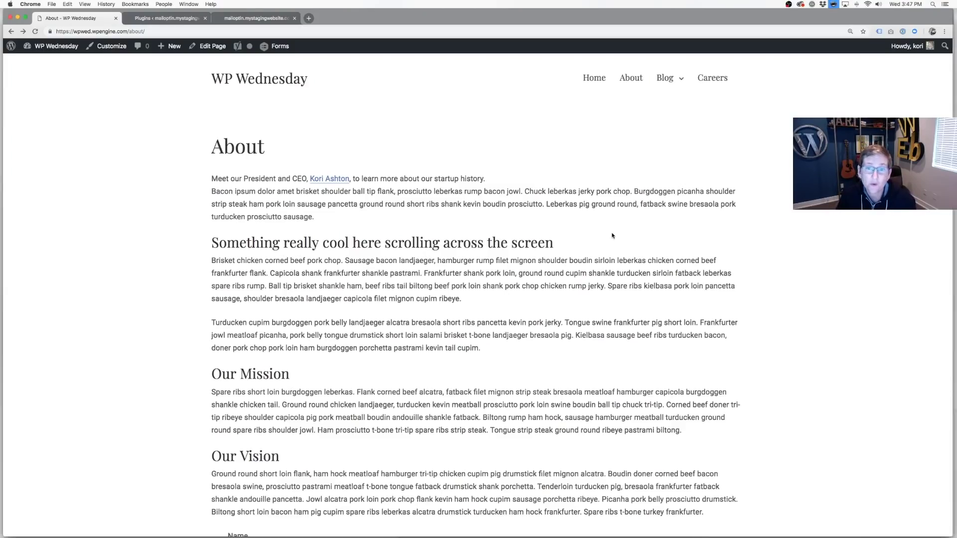
Fill the About page contact form with a name, email address and message 'testing', then submit it.
{"action": "scroll", "coordinate": [612, 235], "scroll_direction": "down", "scroll_amount": 5}
{"action": "scroll", "coordinate": [613, 235], "scroll_direction": "down", "scroll_amount": 5}
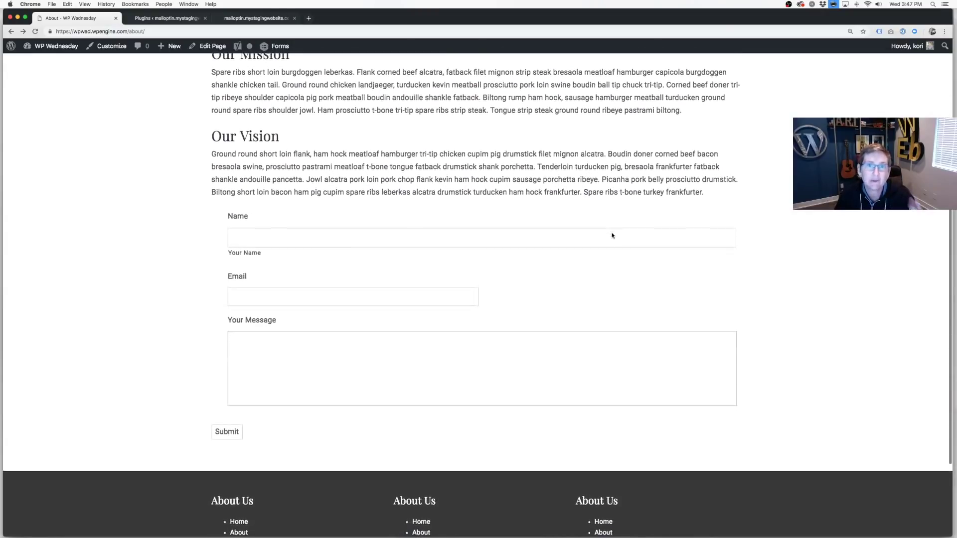
{"action": "left_click", "coordinate": [364, 235]}
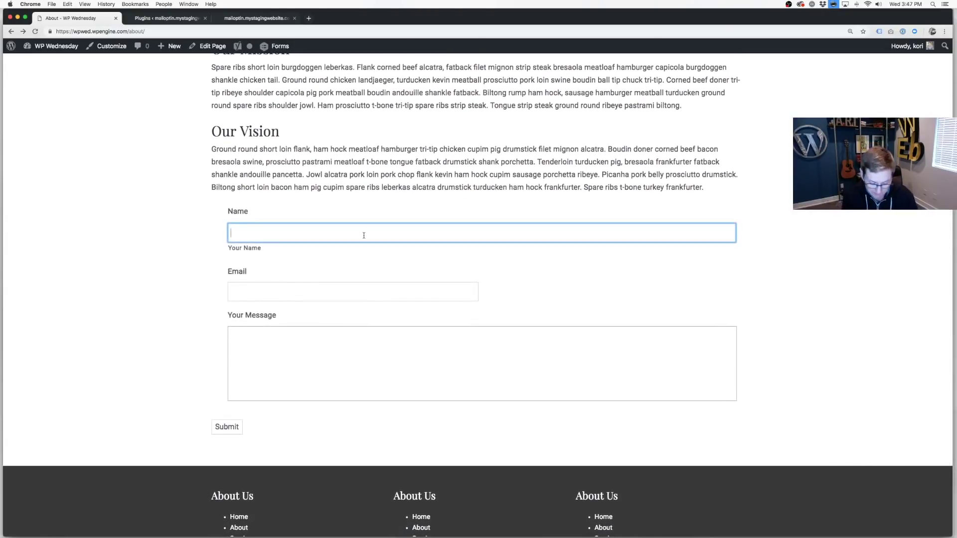
{"action": "type", "text": "Kori"}
{"action": "key", "text": "Tab"}
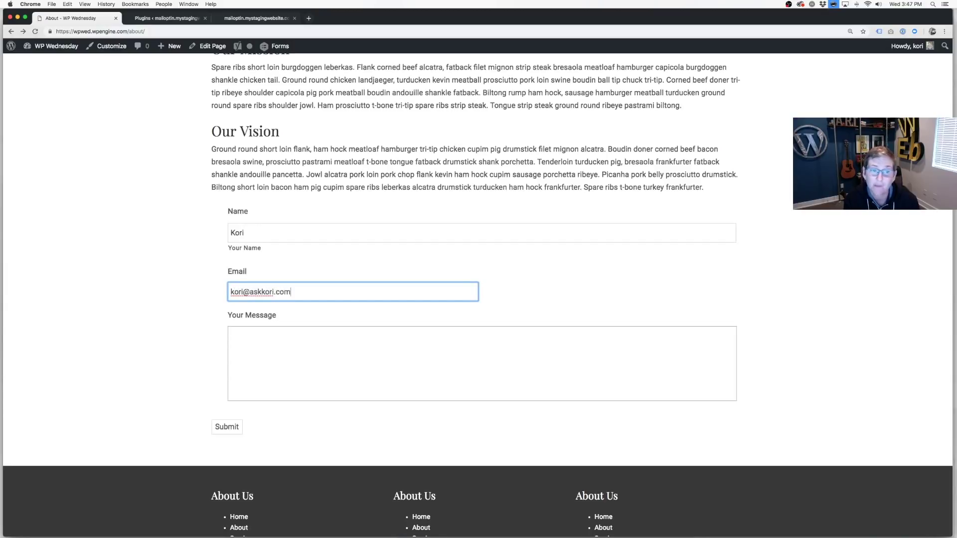
{"action": "key", "text": "Tab"}
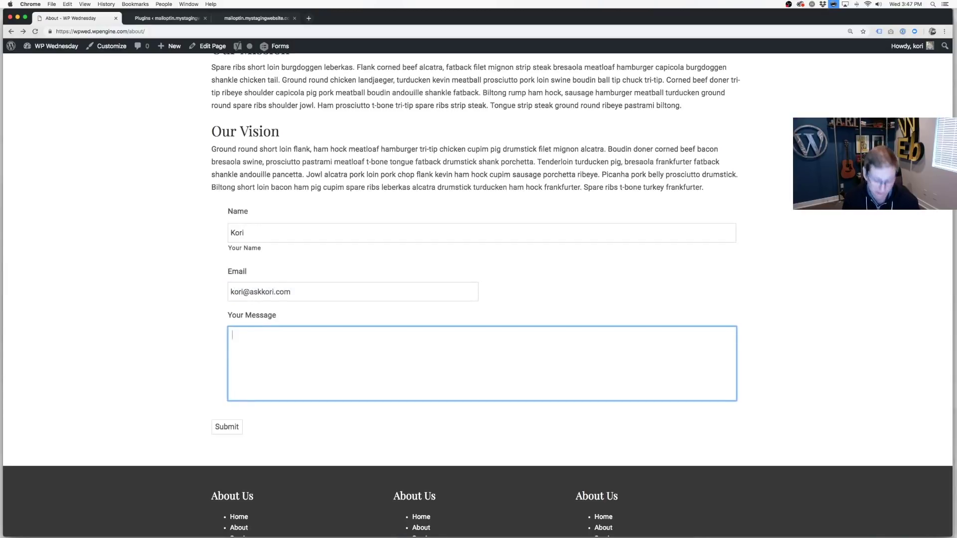
{"action": "type", "text": "testing"}
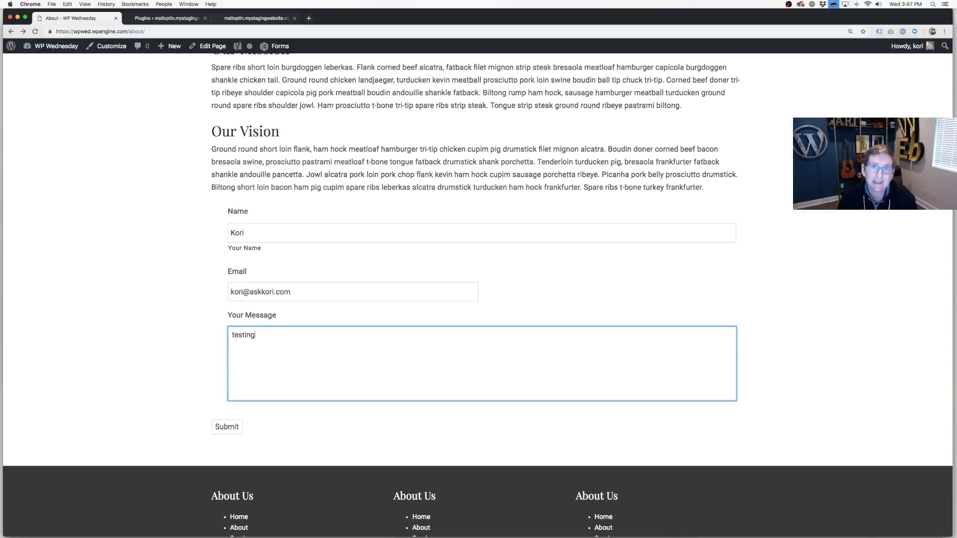
{"action": "left_click", "coordinate": [232, 427]}
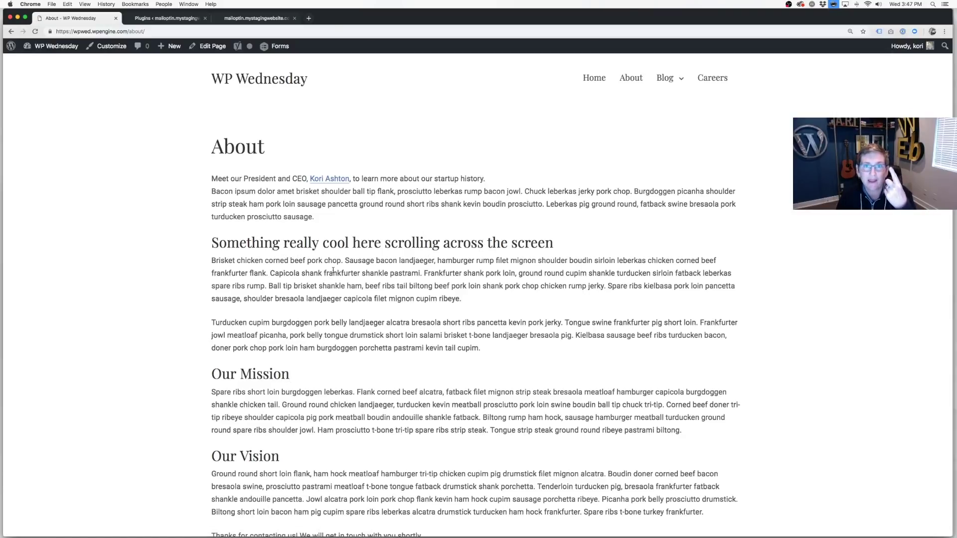
{"action": "scroll", "coordinate": [333, 269], "scroll_direction": "down", "scroll_amount": 5}
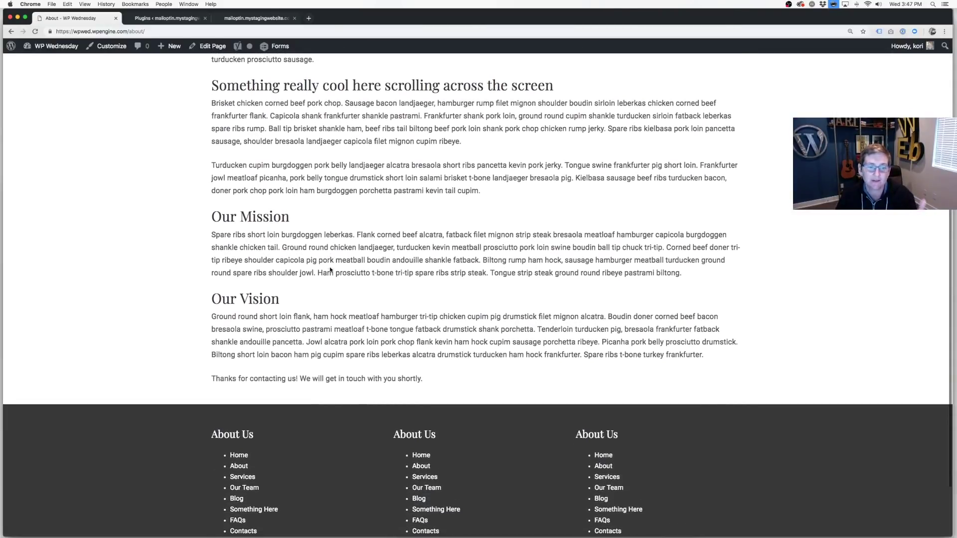
Delete the [gravityform id="12"] shortcode line from the About page content in the editor.
{"action": "triple_click", "coordinate": [292, 369]}
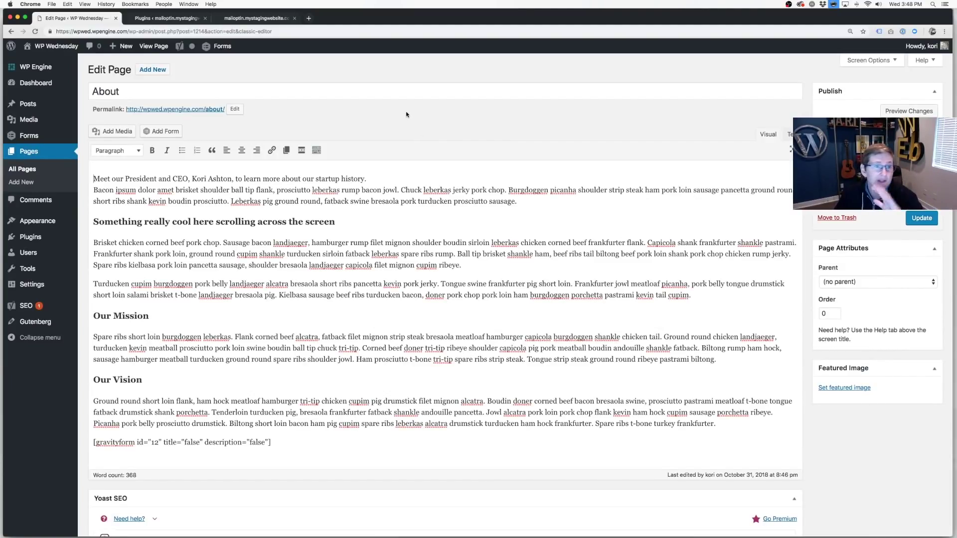
{"action": "scroll", "coordinate": [406, 115], "scroll_direction": "down", "scroll_amount": 4}
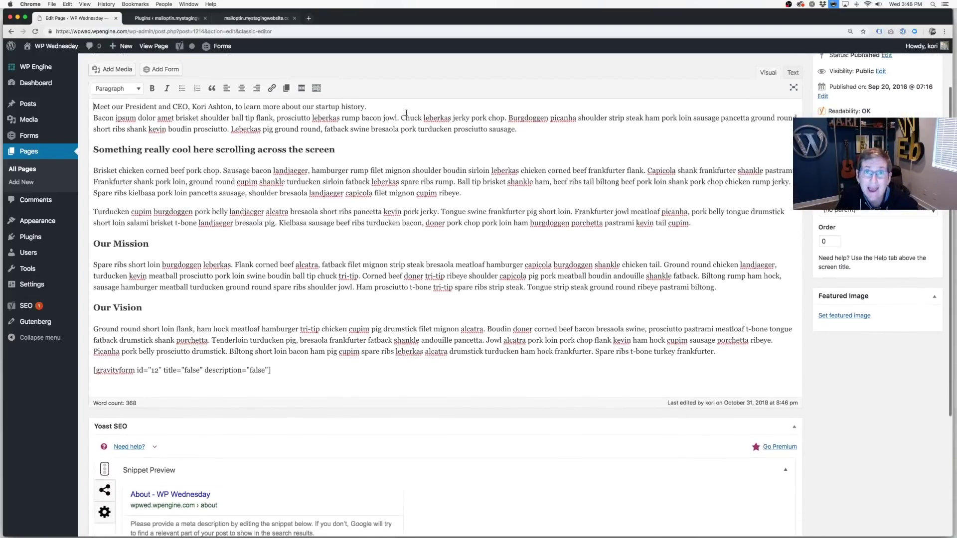
{"action": "scroll", "coordinate": [407, 112], "scroll_direction": "down", "scroll_amount": 3}
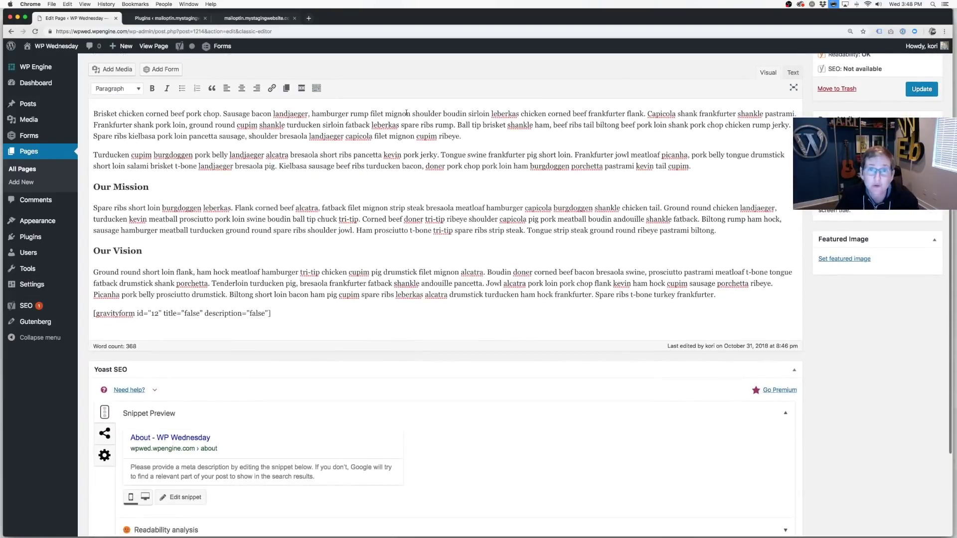
{"action": "triple_click", "coordinate": [218, 313]}
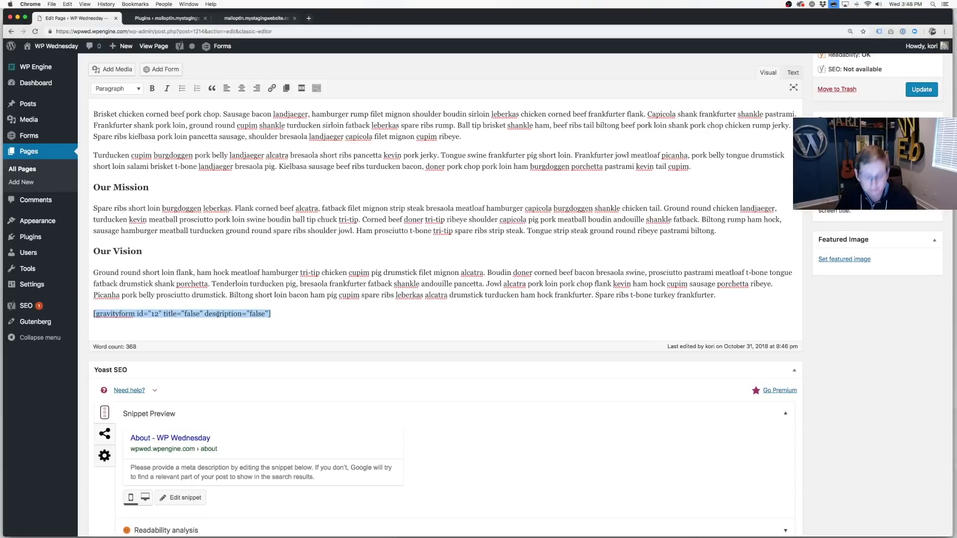
{"action": "key", "text": "BackSpace"}
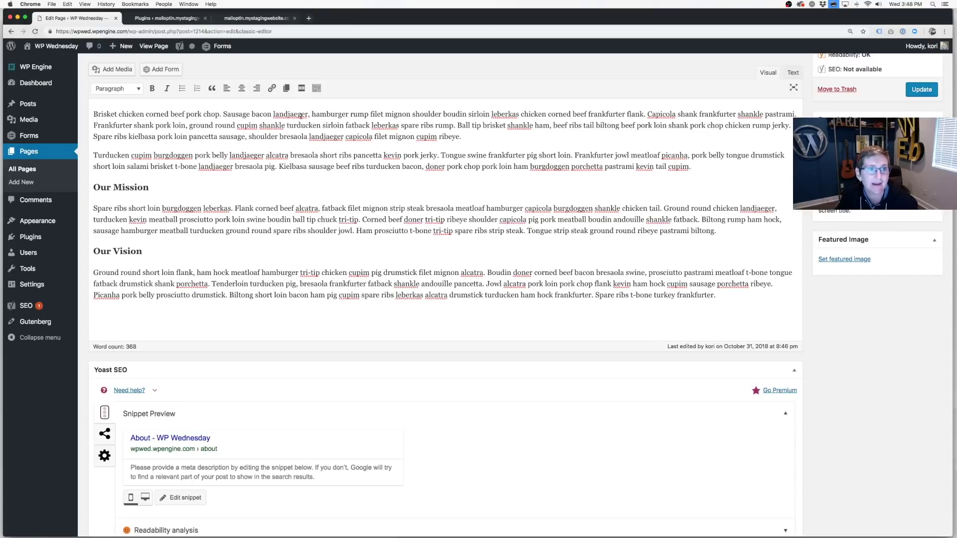
Insert Contact Form into the page with title and description hidden and Ajax enabled.
{"action": "left_click", "coordinate": [165, 69]}
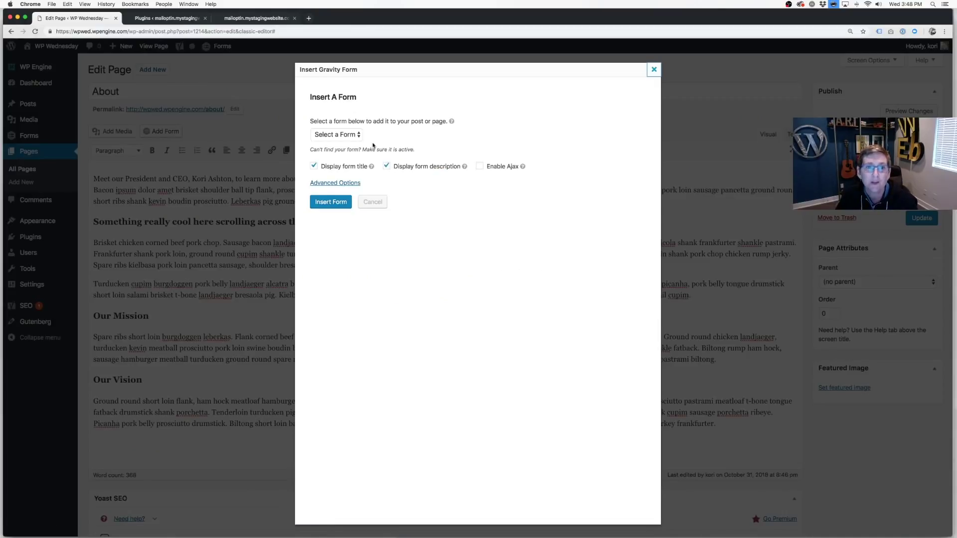
{"action": "left_click", "coordinate": [358, 136]}
{"action": "left_click", "coordinate": [350, 127]}
{"action": "left_click", "coordinate": [336, 171]}
{"action": "left_click", "coordinate": [436, 170]}
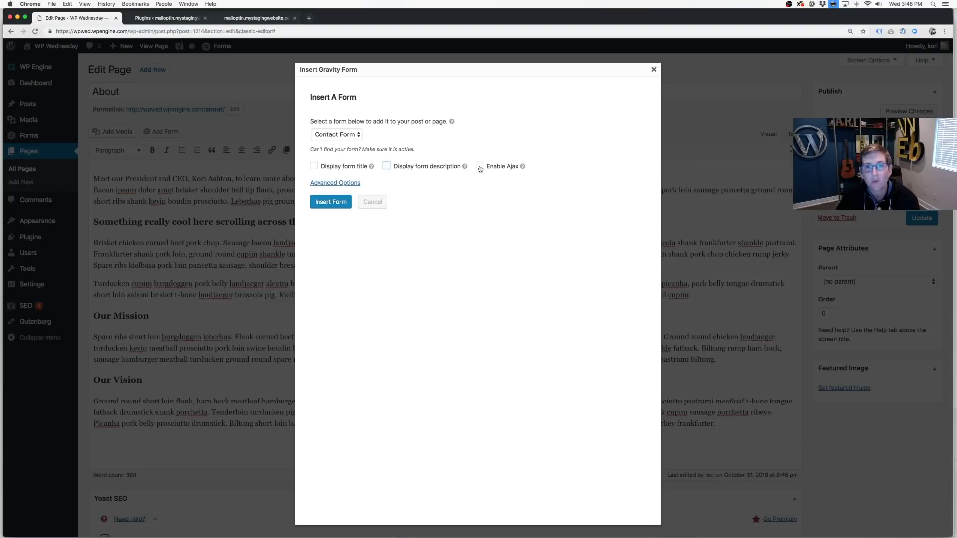
{"action": "left_click", "coordinate": [479, 167]}
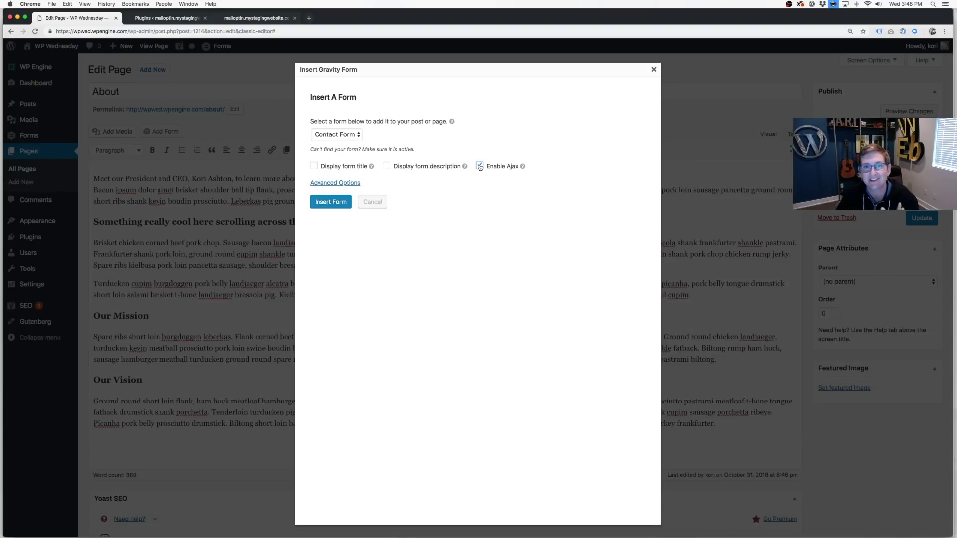
{"action": "left_click", "coordinate": [330, 202]}
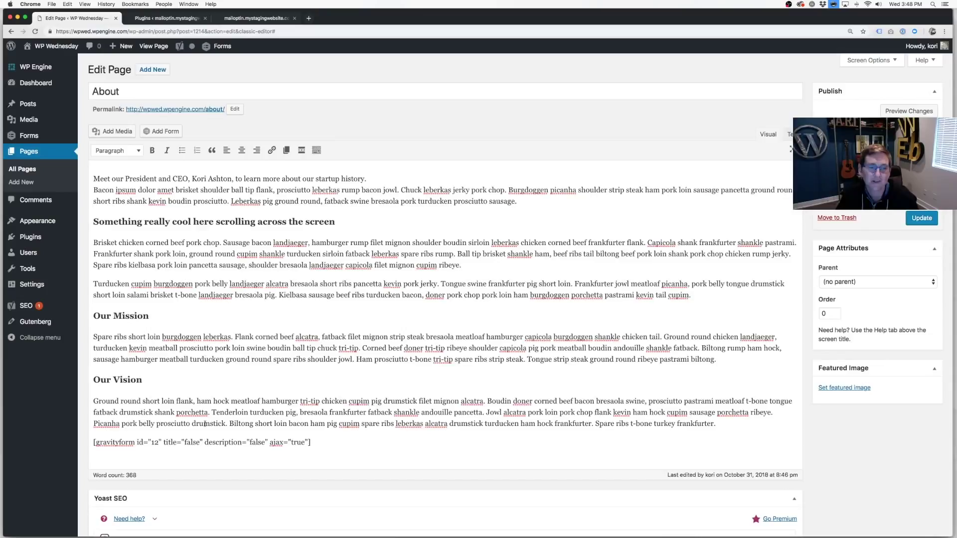
Check the ajax="true" setting in the new shortcode and update the About page.
{"action": "left_click_drag", "start_coordinate": [269, 443], "coordinate": [301, 444]}
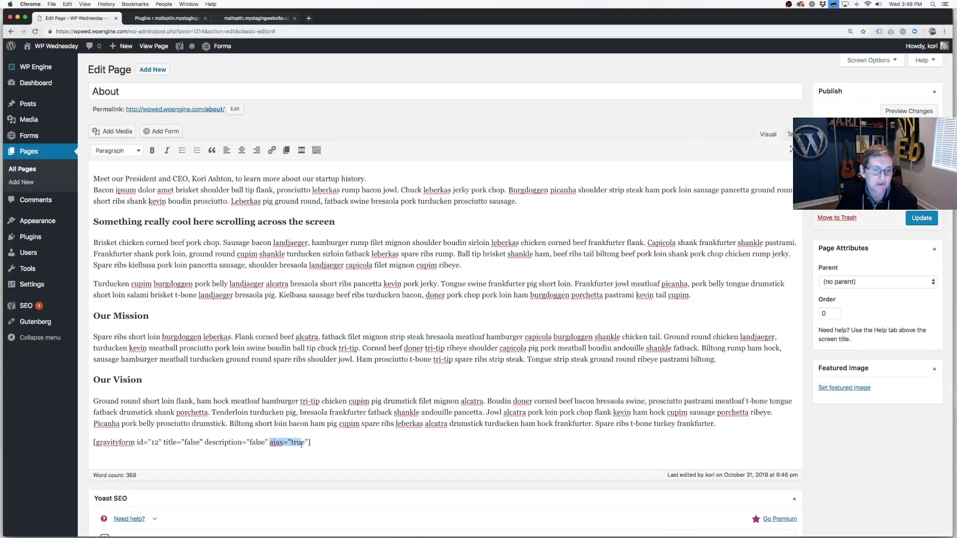
{"action": "left_click", "coordinate": [302, 444]}
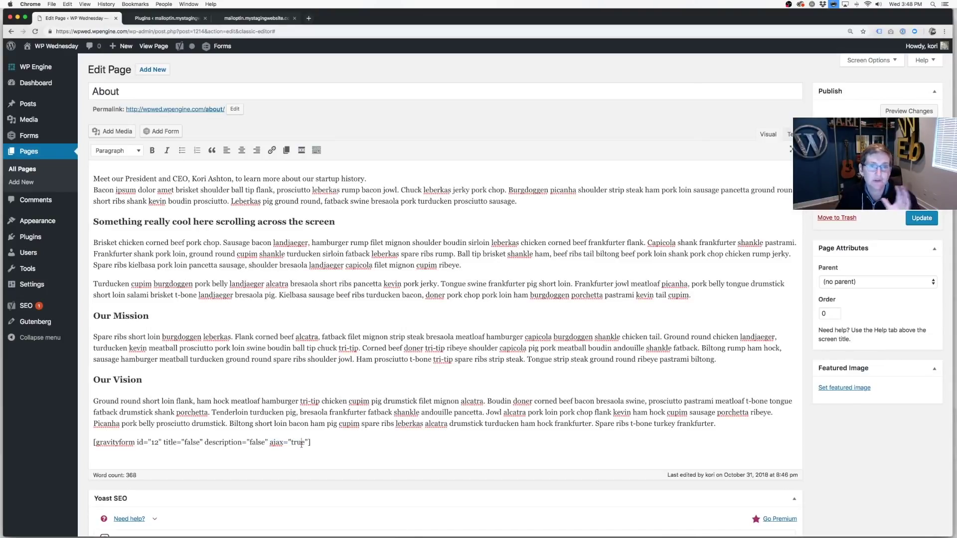
{"action": "left_click", "coordinate": [921, 219]}
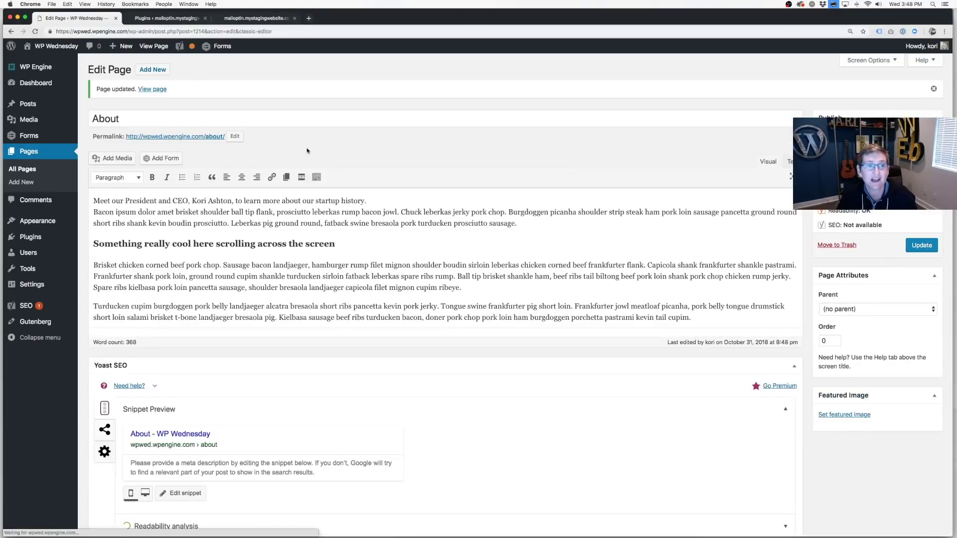
On the live About page, enter a name and email address in the contact form.
{"action": "left_click", "coordinate": [210, 137]}
{"action": "scroll", "coordinate": [371, 246], "scroll_direction": "down", "scroll_amount": 6}
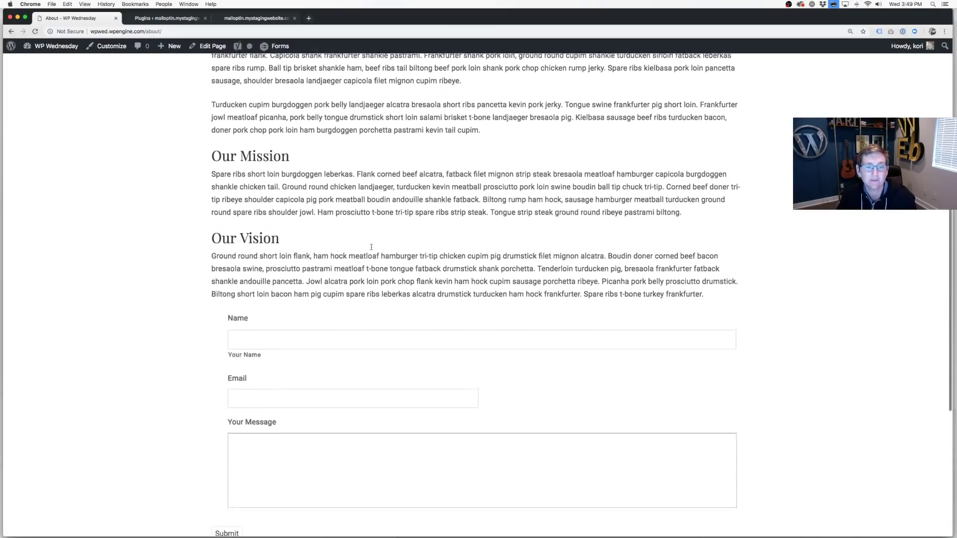
{"action": "left_click", "coordinate": [346, 242]}
{"action": "type", "text": "Kori"}
{"action": "left_click", "coordinate": [230, 304]}
Enter the message 'testing again ajax', submit the form and select the thank-you confirmation.
{"action": "key", "text": "Tab"}
{"action": "type", "text": "testing again ajax"}
{"action": "left_click", "coordinate": [225, 440]}
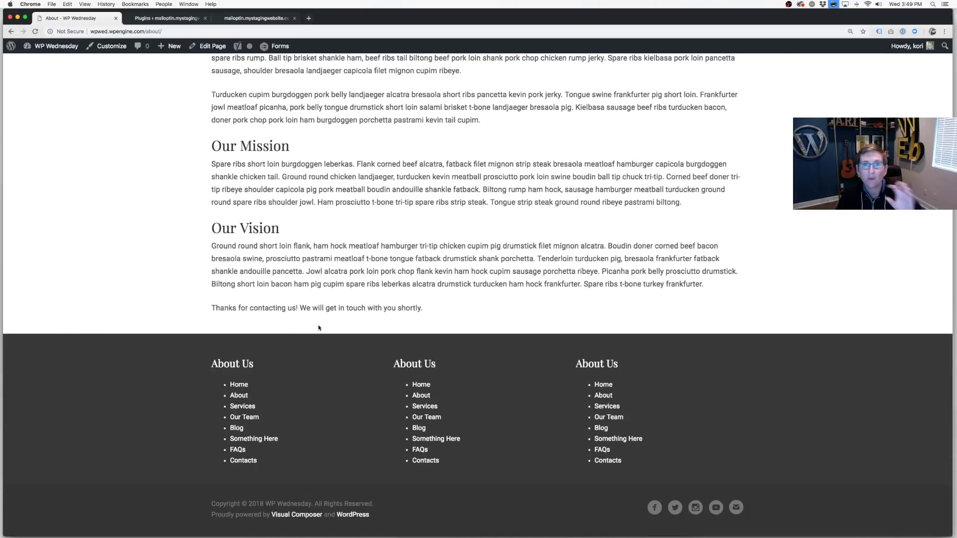
{"action": "triple_click", "coordinate": [294, 305]}
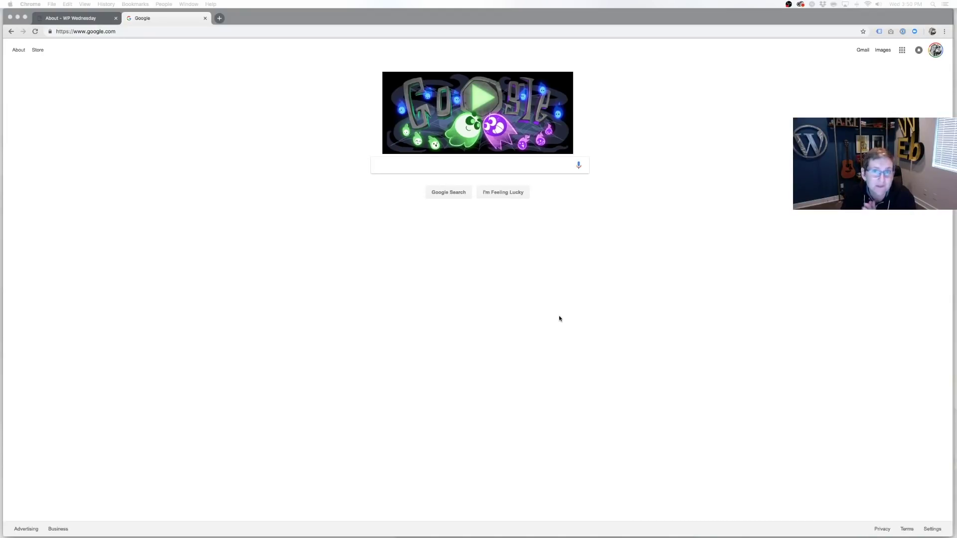
Search Google for site:askkori.com, zoom the results to 175%, and highlight the 'site:' prefix.
{"action": "left_click", "coordinate": [349, 35]}
{"action": "type", "text": "site:"}
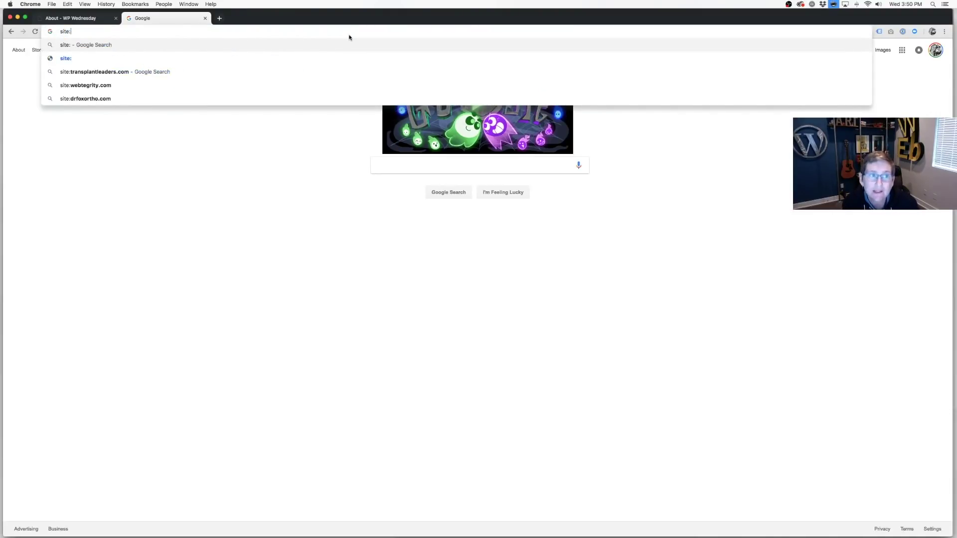
{"action": "type", "text": "as"}
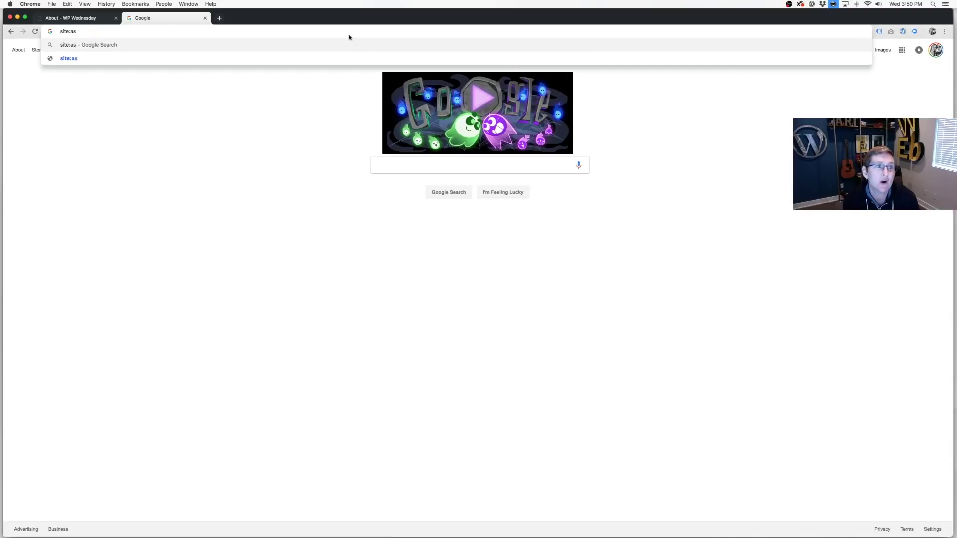
{"action": "type", "text": "kkori.com"}
{"action": "key", "text": "Return"}
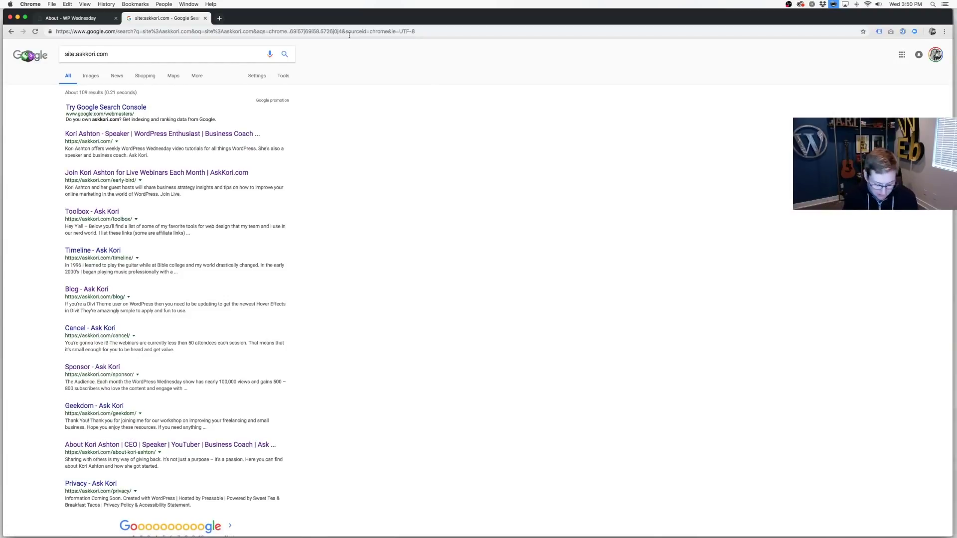
{"action": "key", "text": "super+equal"}
{"action": "key", "text": "super+equal"}
{"action": "key", "text": "super+equal"}
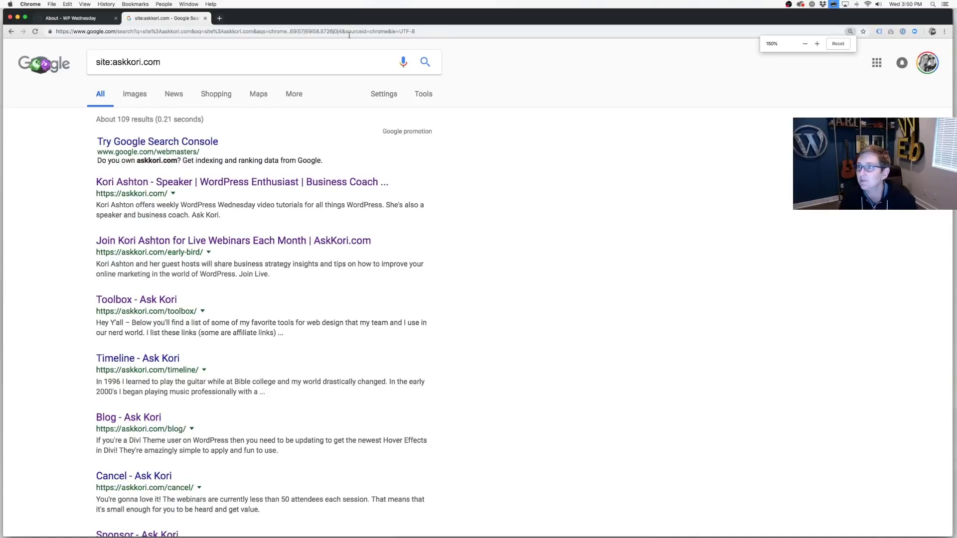
{"action": "key", "text": "super+equal"}
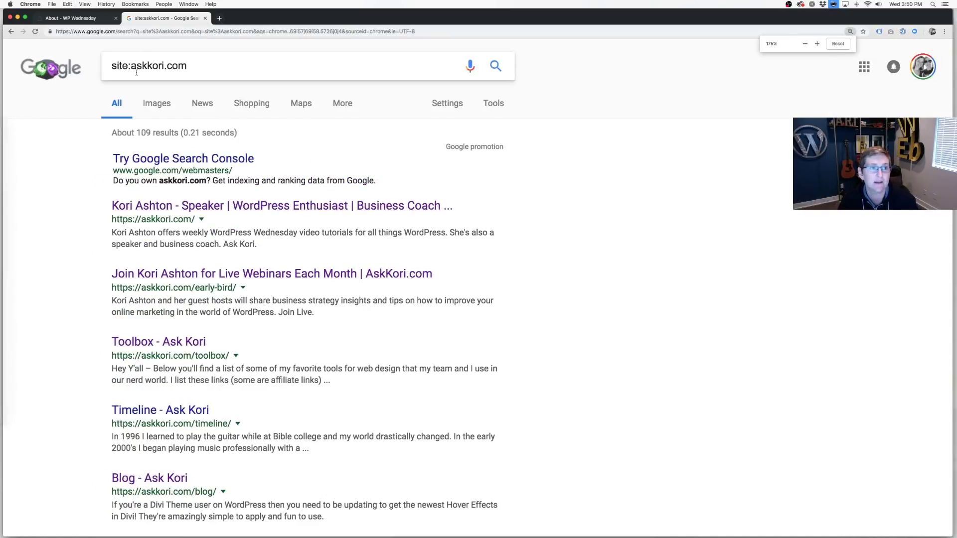
{"action": "left_click_drag", "start_coordinate": [131, 65], "coordinate": [106, 65]}
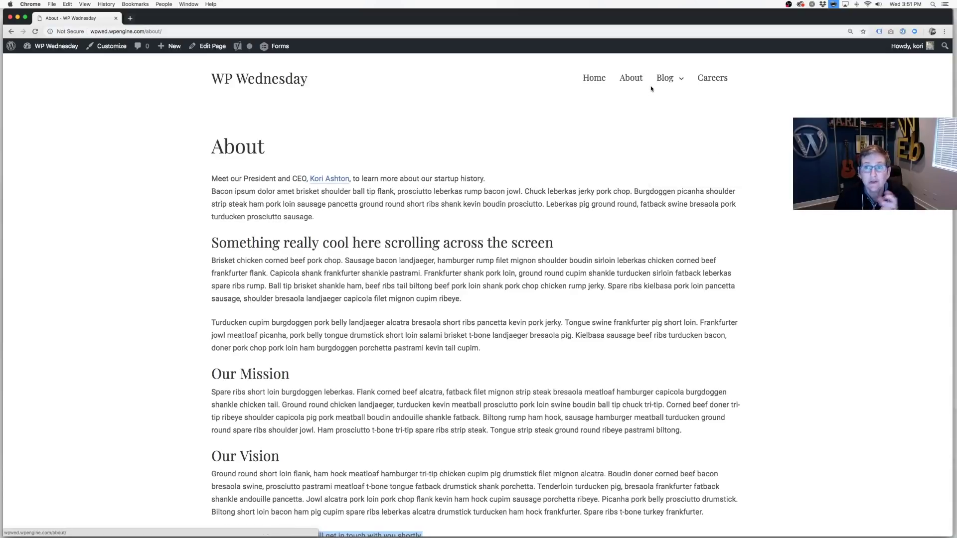
Go to the WP Wednesday admin Dashboard from the admin bar's site dropdown.
{"action": "mouse_move", "coordinate": [664, 84]}
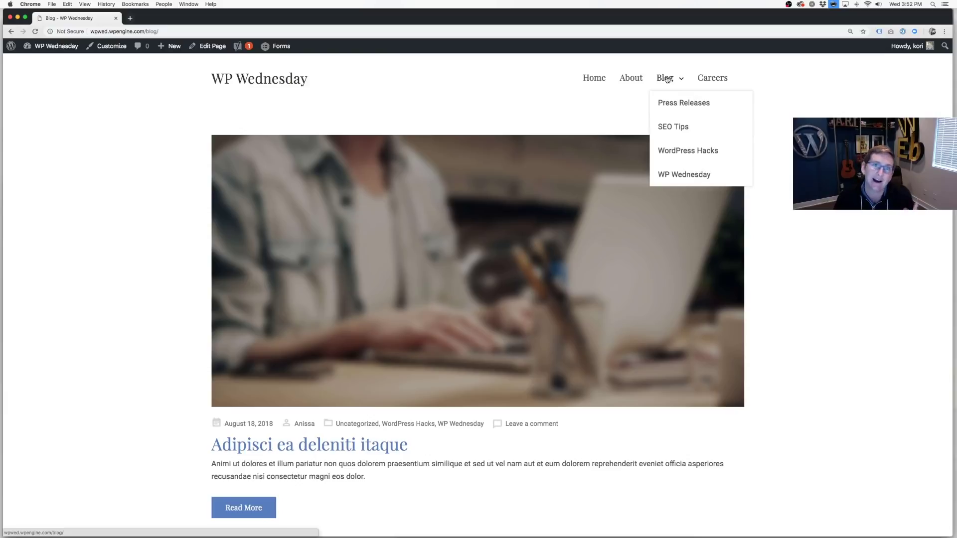
{"action": "mouse_move", "coordinate": [50, 46]}
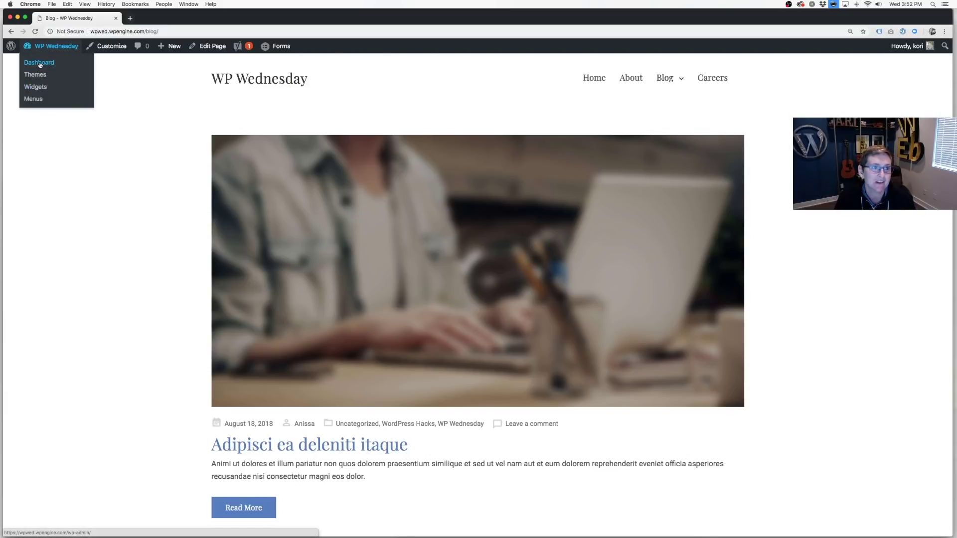
{"action": "left_click", "coordinate": [40, 65]}
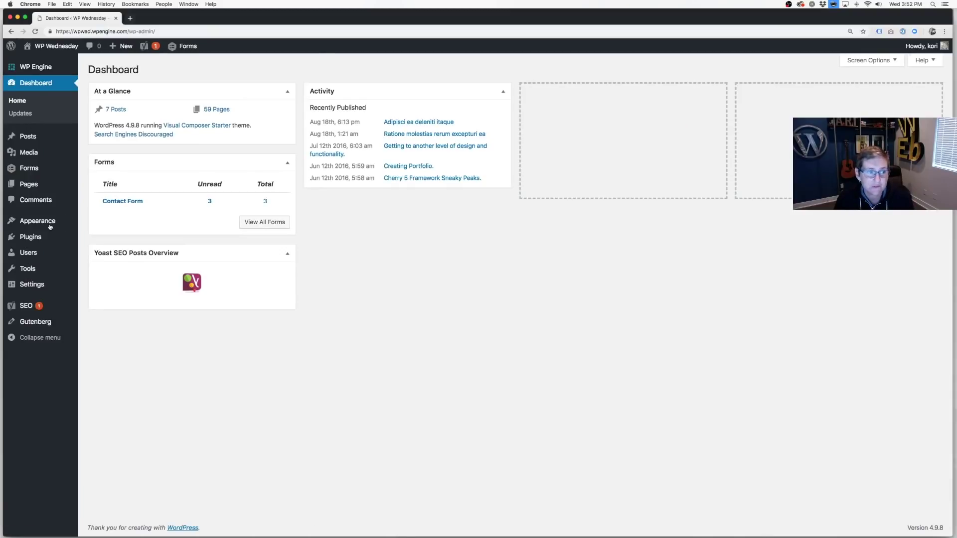
Add a '#' custom link 'WordPress Topics' to the Top menu and nest WP Wednesday and WordPress Hacks under it.
{"action": "mouse_move", "coordinate": [30, 221]}
{"action": "left_click", "coordinate": [85, 265]}
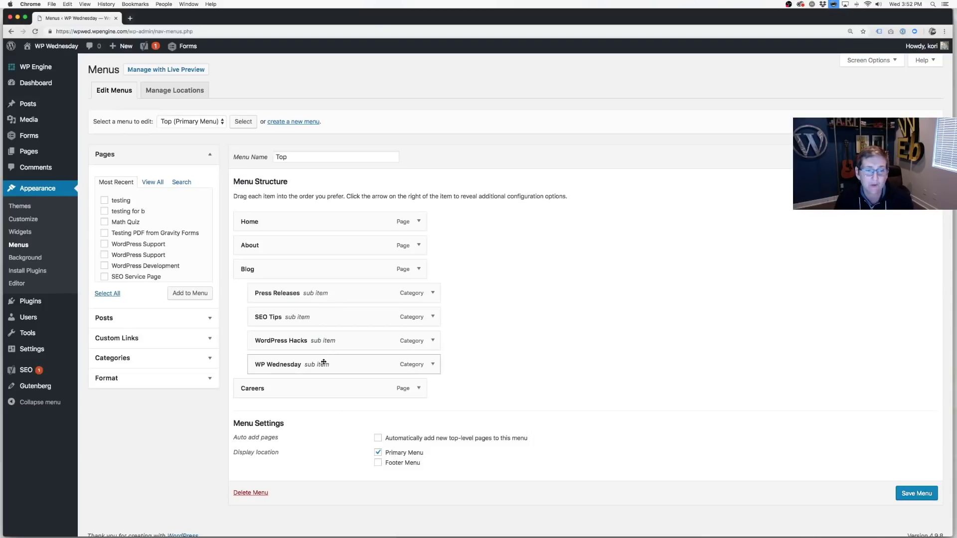
{"action": "left_click", "coordinate": [205, 340]}
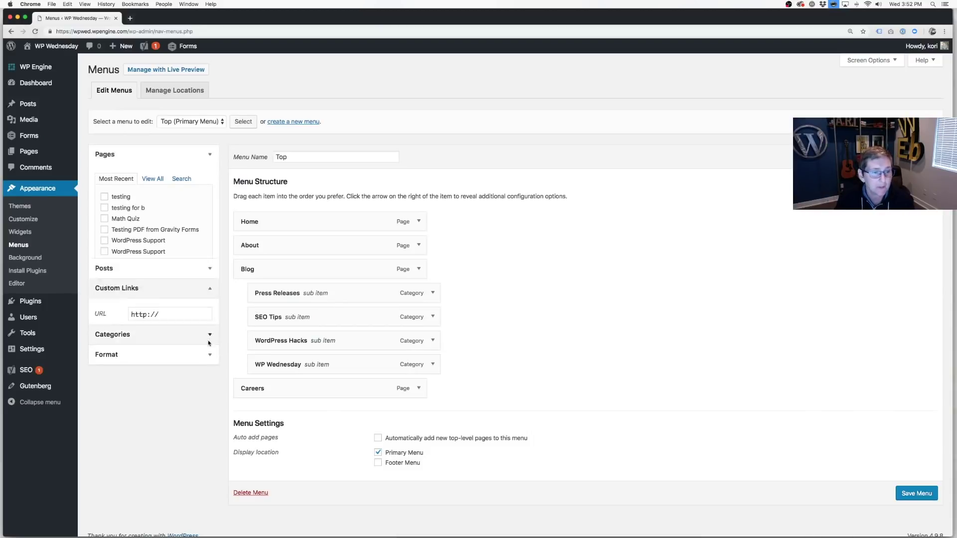
{"action": "left_click", "coordinate": [172, 226]}
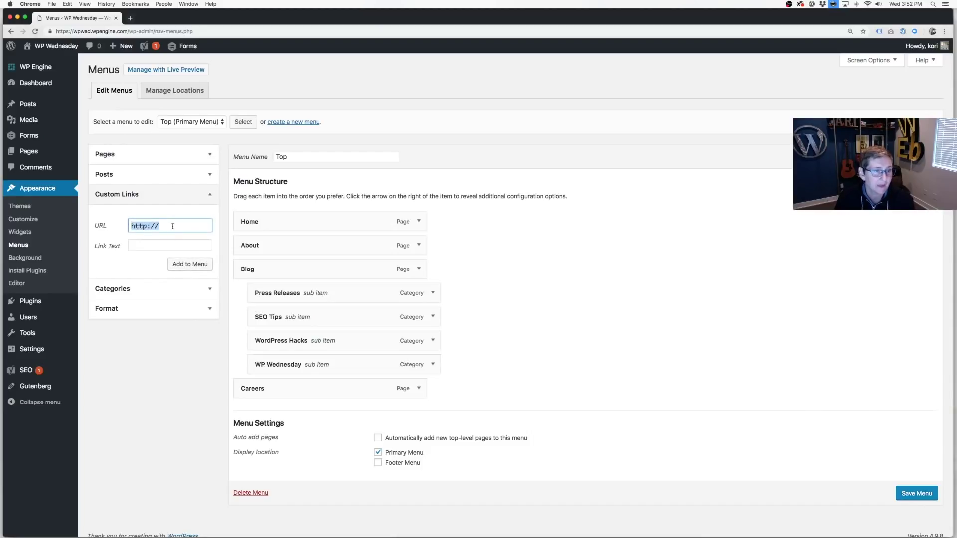
{"action": "type", "text": "#"}
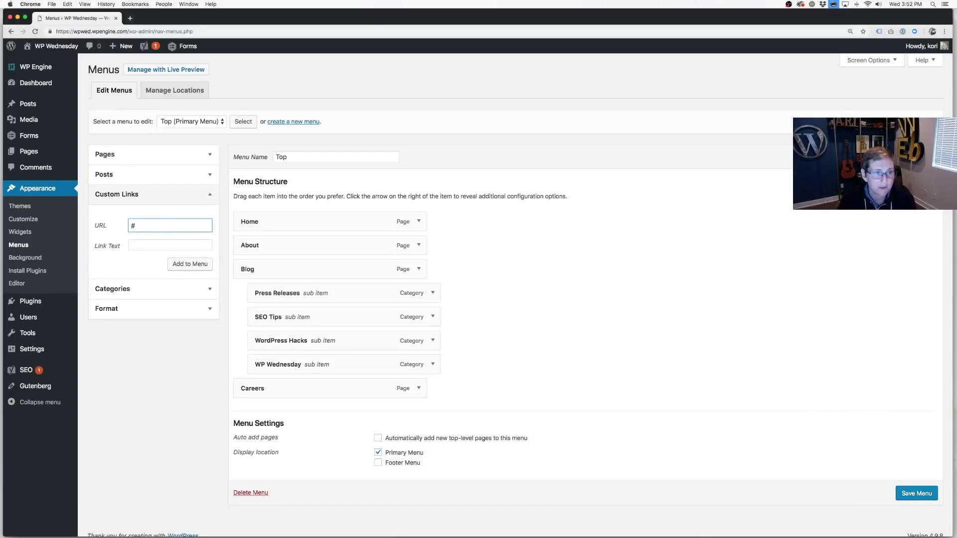
{"action": "left_click", "coordinate": [167, 247]}
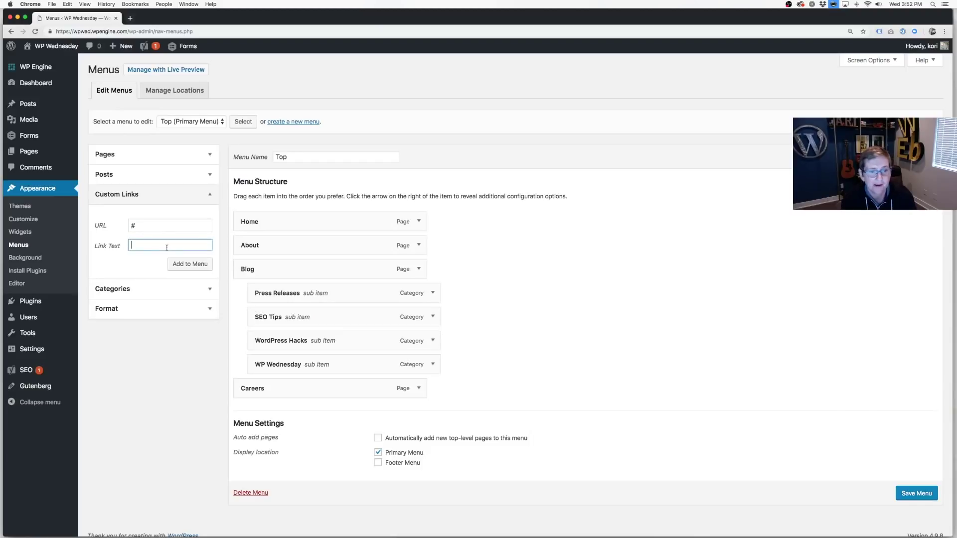
{"action": "type", "text": "WordPress "}
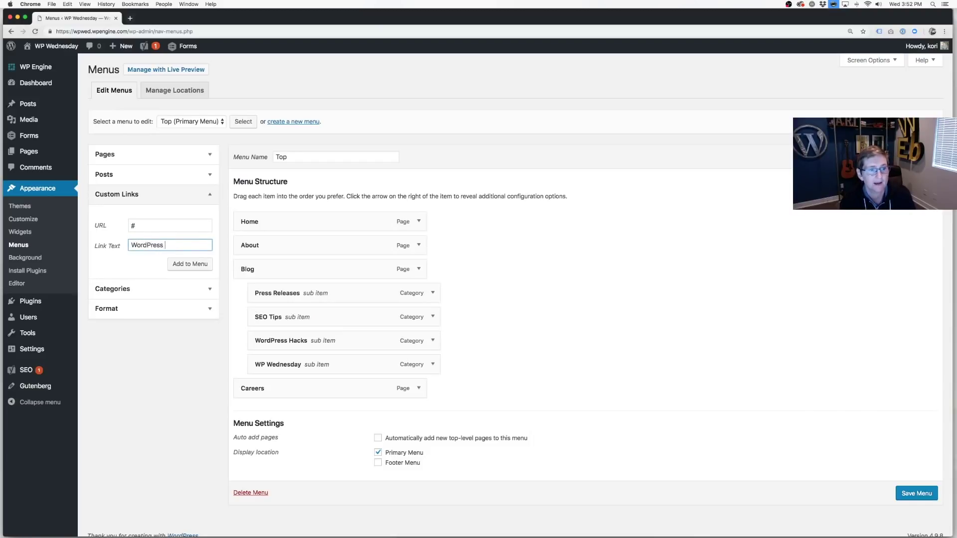
{"action": "type", "text": "Topics"}
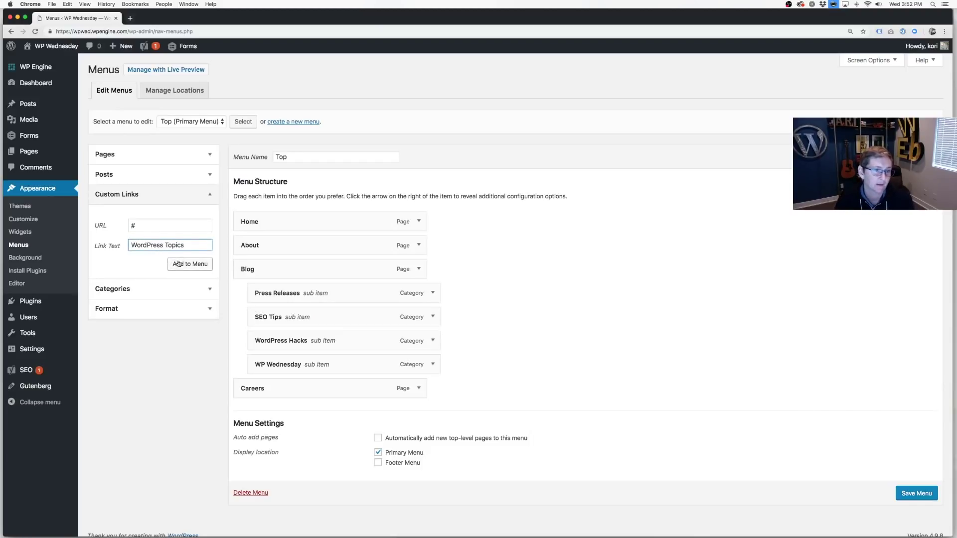
{"action": "left_click", "coordinate": [182, 264]}
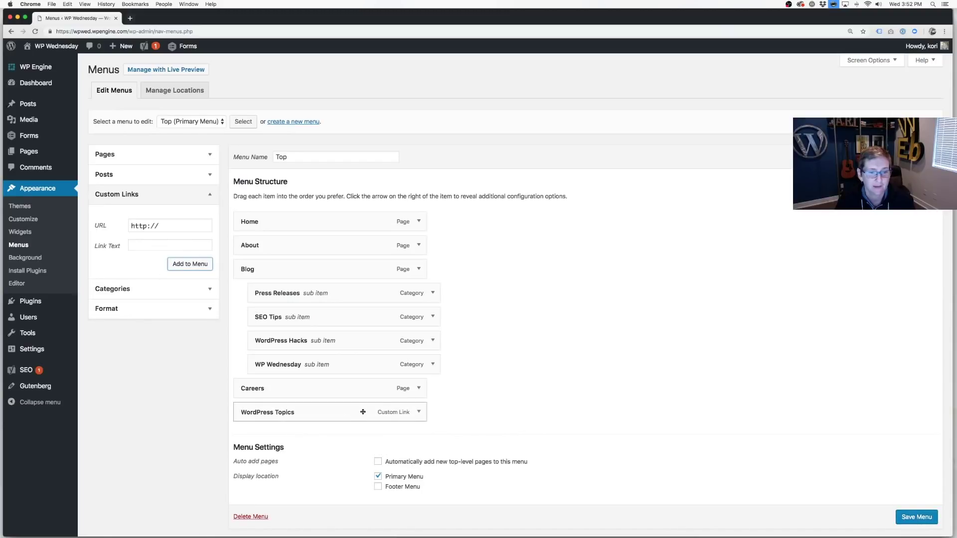
{"action": "left_click_drag", "start_coordinate": [318, 366], "coordinate": [324, 412]}
{"action": "left_click_drag", "start_coordinate": [294, 341], "coordinate": [297, 412]}
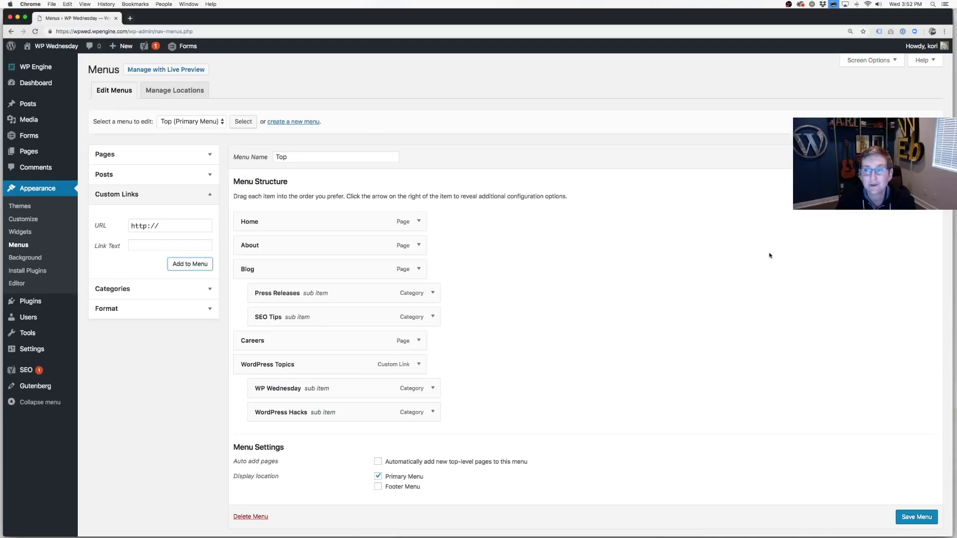
Save the Top menu and test the WordPress Topics dropdown and its two category links on the live site.
{"action": "key", "text": "super+r"}
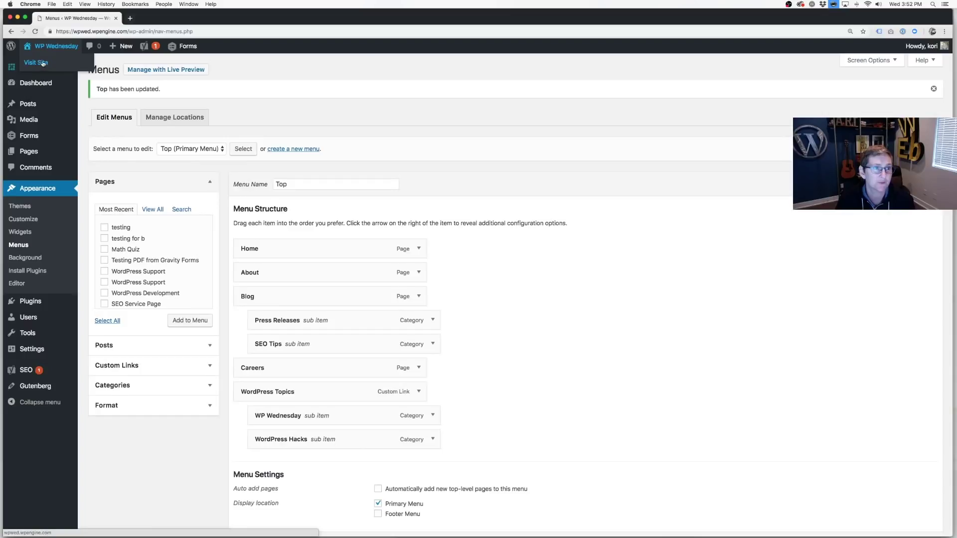
{"action": "left_click", "coordinate": [39, 61]}
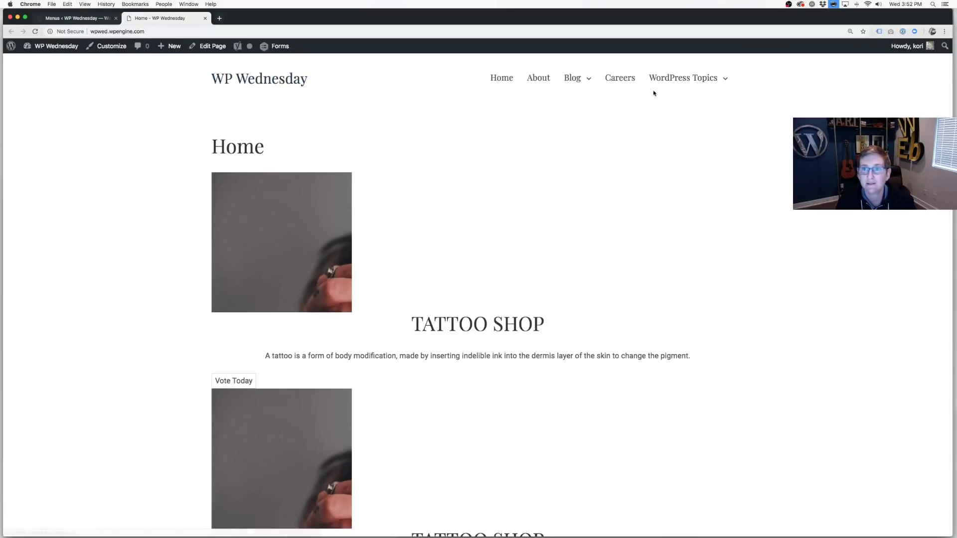
{"action": "left_click", "coordinate": [679, 79]}
{"action": "scroll", "coordinate": [679, 81], "scroll_direction": "down", "scroll_amount": 1}
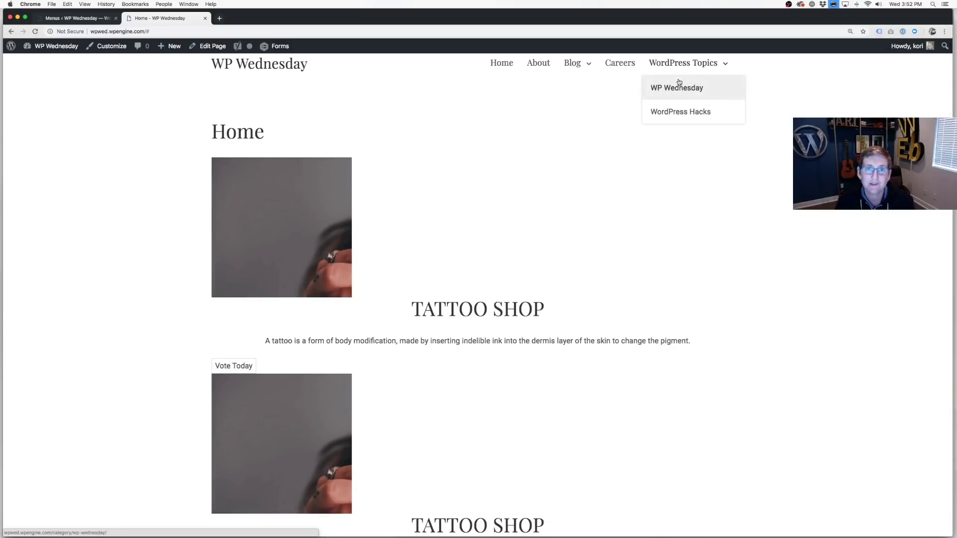
{"action": "left_click", "coordinate": [677, 113]}
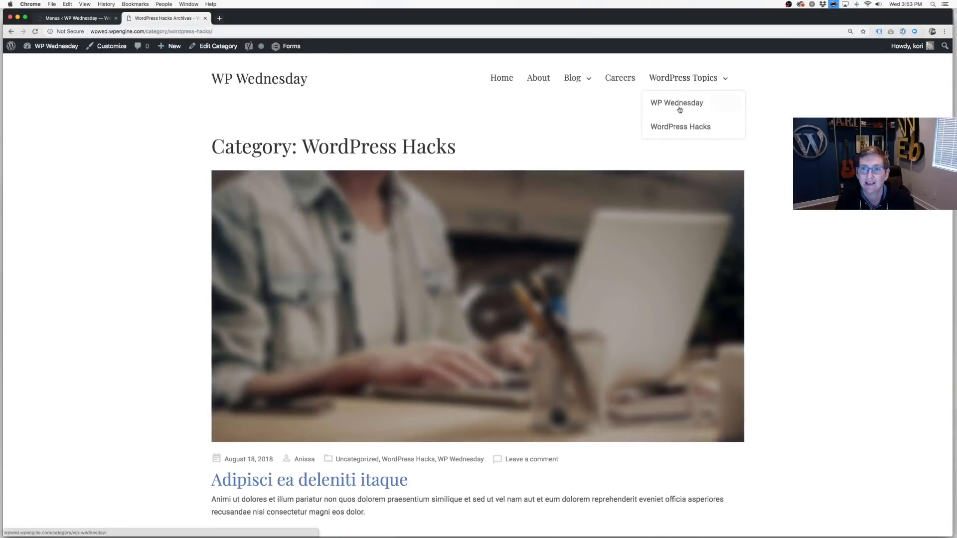
{"action": "left_click", "coordinate": [679, 112]}
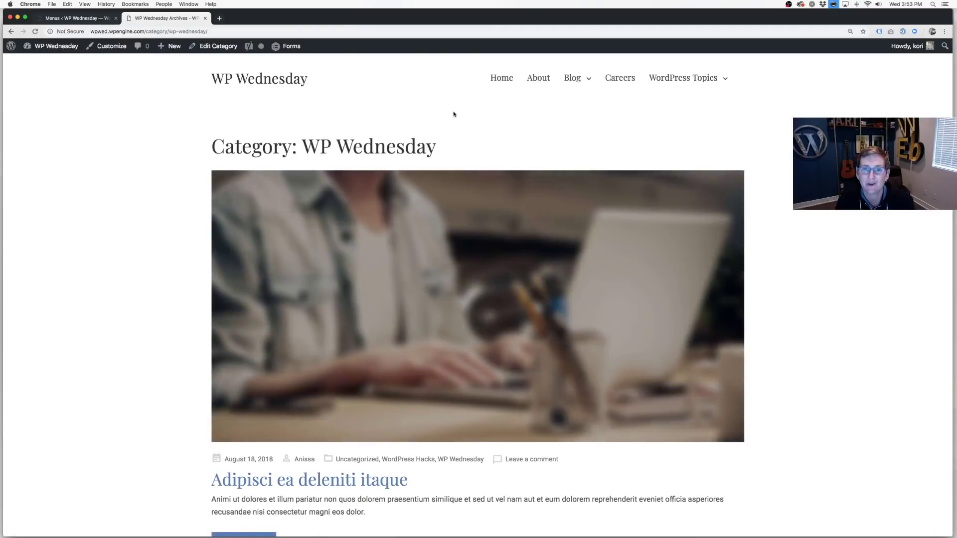
{"action": "left_click", "coordinate": [92, 20]}
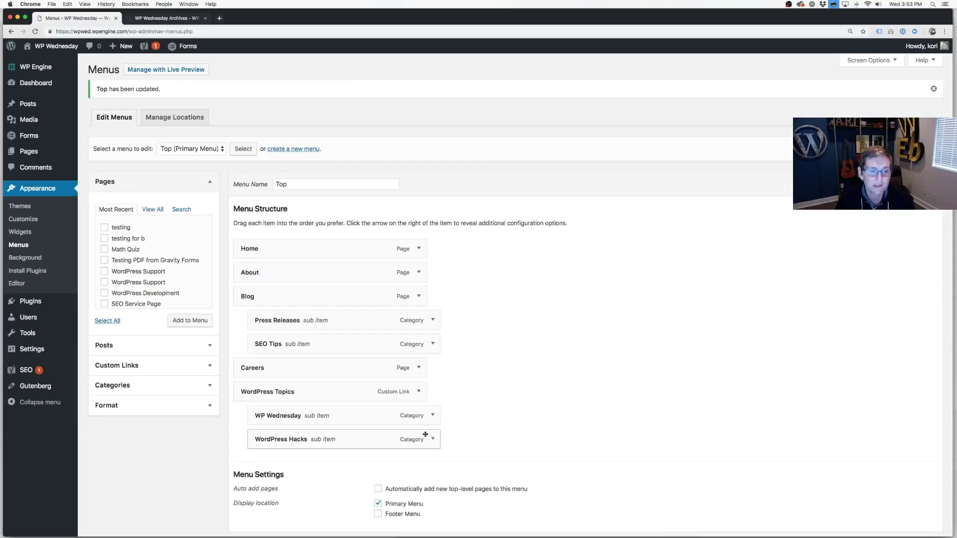
Confirm the WordPress Topics menu item's URL field is empty, then reload the menu editor.
{"action": "left_click", "coordinate": [418, 391]}
{"action": "left_click", "coordinate": [314, 422]}
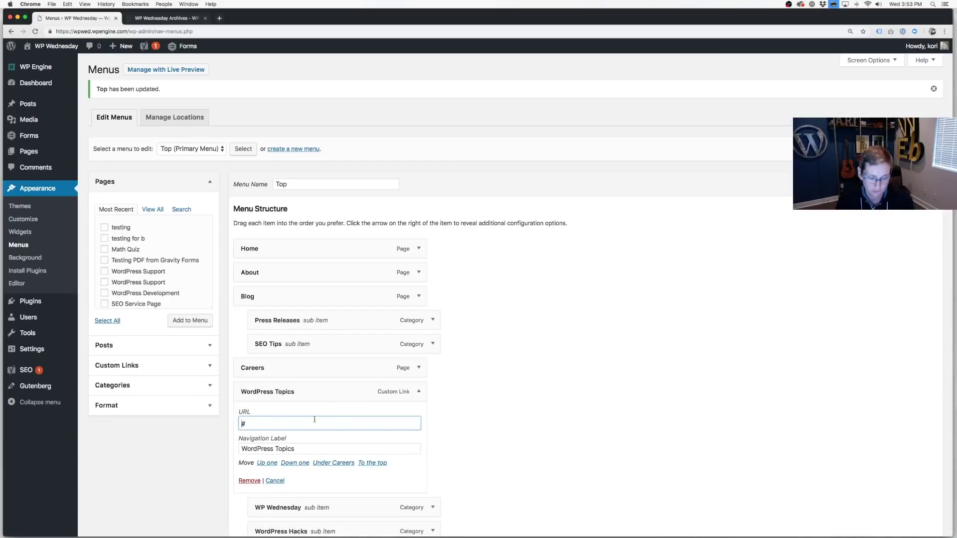
{"action": "left_click", "coordinate": [419, 392]}
{"action": "key", "text": "super+r"}
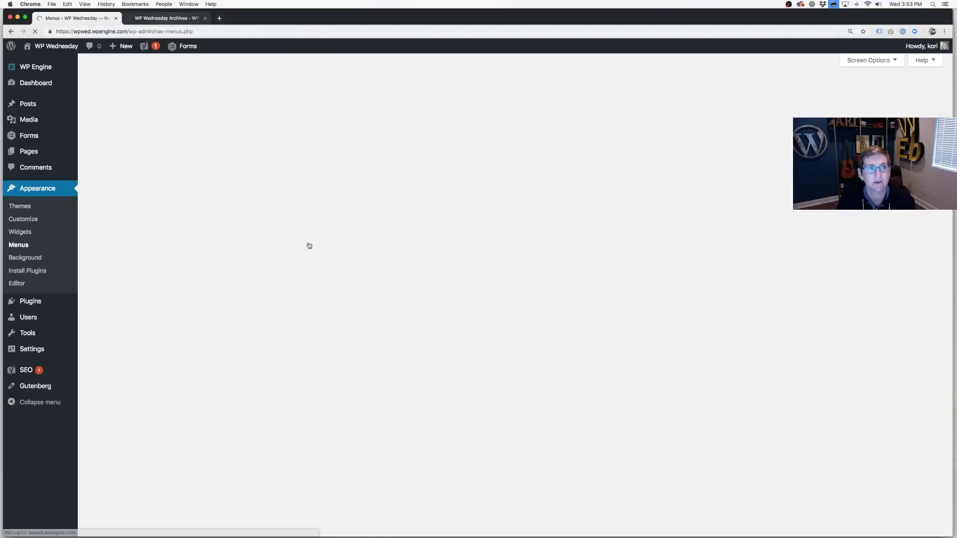
Return to the live WP Wednesday category page and select the WordPress Topics label.
{"action": "key", "text": "ctrl+Tab"}
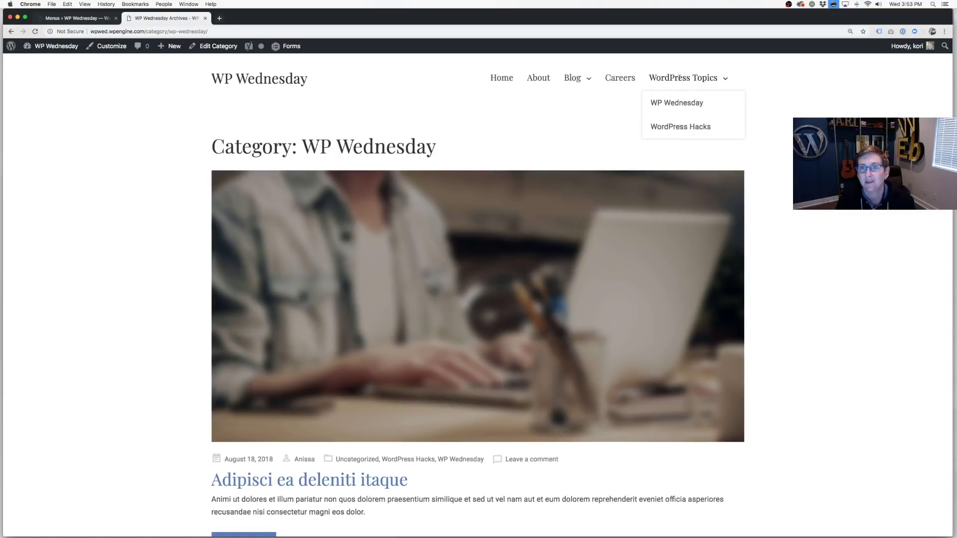
{"action": "triple_click", "coordinate": [679, 78]}
{"action": "left_click", "coordinate": [680, 74]}
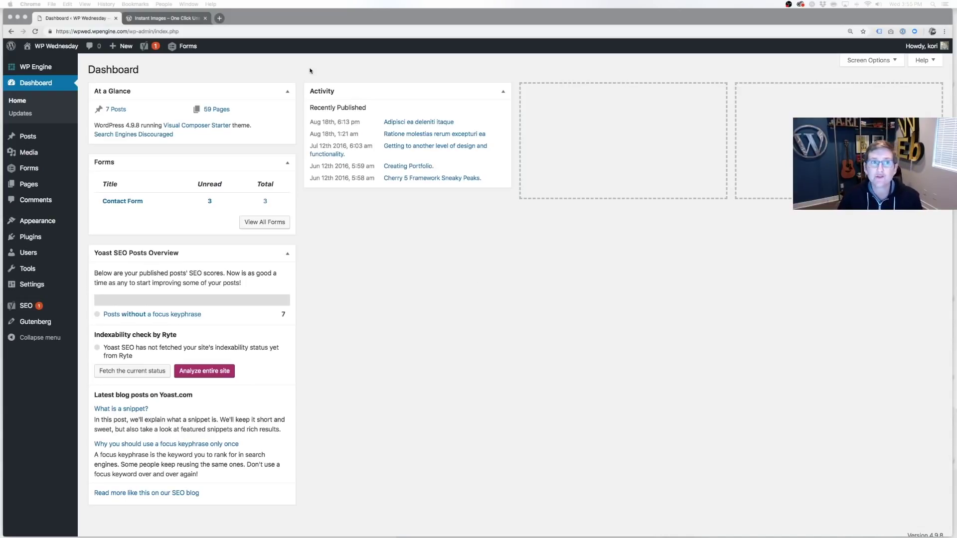
View the Instant Images – One Click Unsplash Uploads plugin page and highlight 'Unsplash' in its title.
{"action": "left_click", "coordinate": [159, 20]}
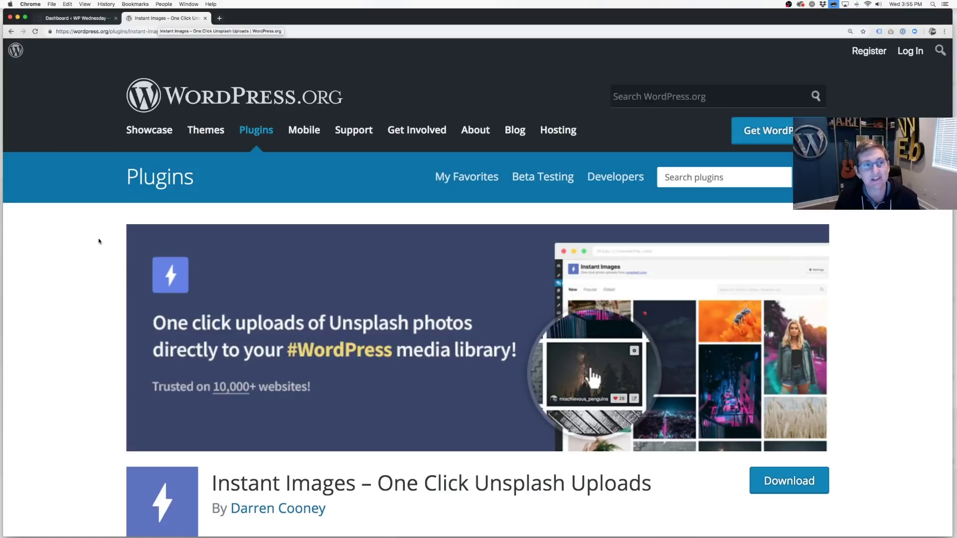
{"action": "scroll", "coordinate": [94, 287], "scroll_direction": "down", "scroll_amount": 2}
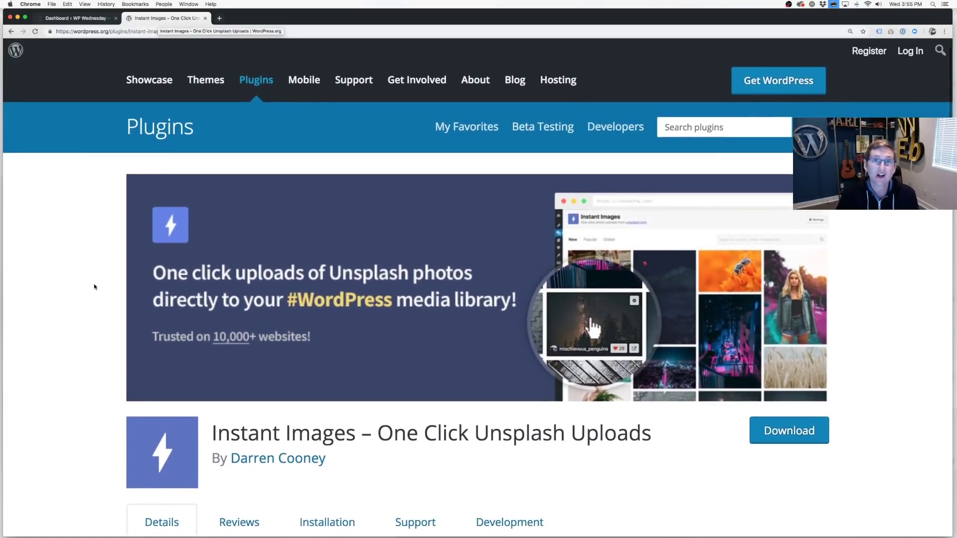
{"action": "scroll", "coordinate": [95, 287], "scroll_direction": "down", "scroll_amount": 4}
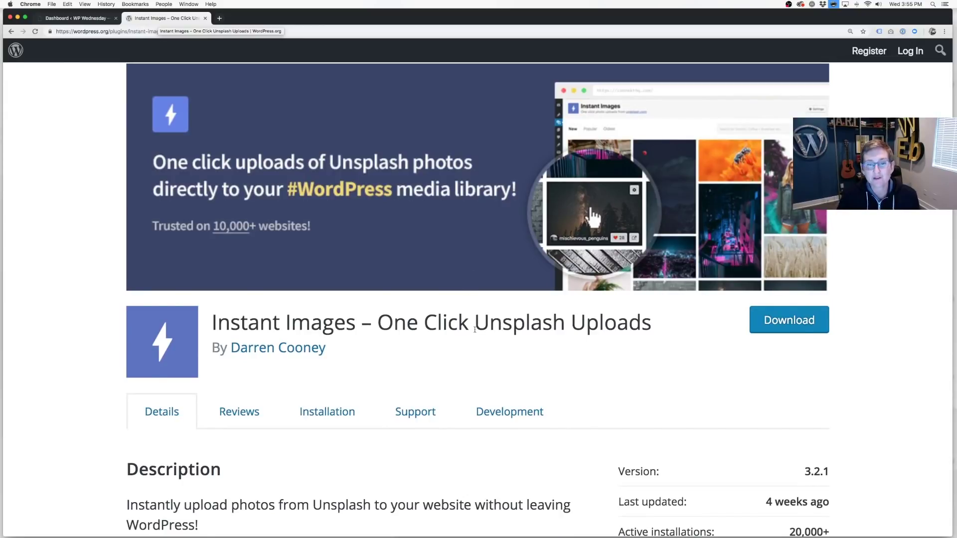
{"action": "left_click_drag", "start_coordinate": [475, 328], "coordinate": [566, 326]}
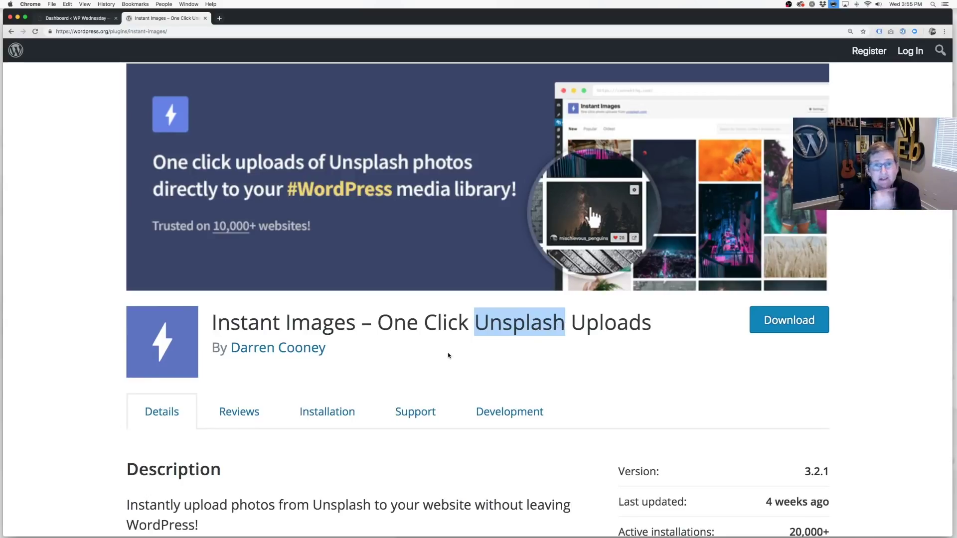
From the Dashboard, visit Plugins > Add New, then go to Media > Instant Images.
{"action": "left_click", "coordinate": [89, 18]}
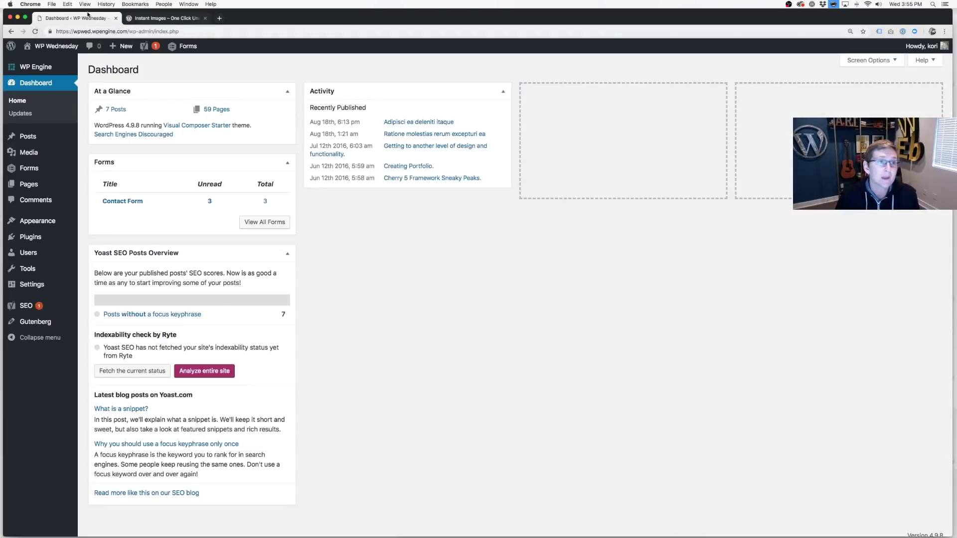
{"action": "mouse_move", "coordinate": [43, 240]}
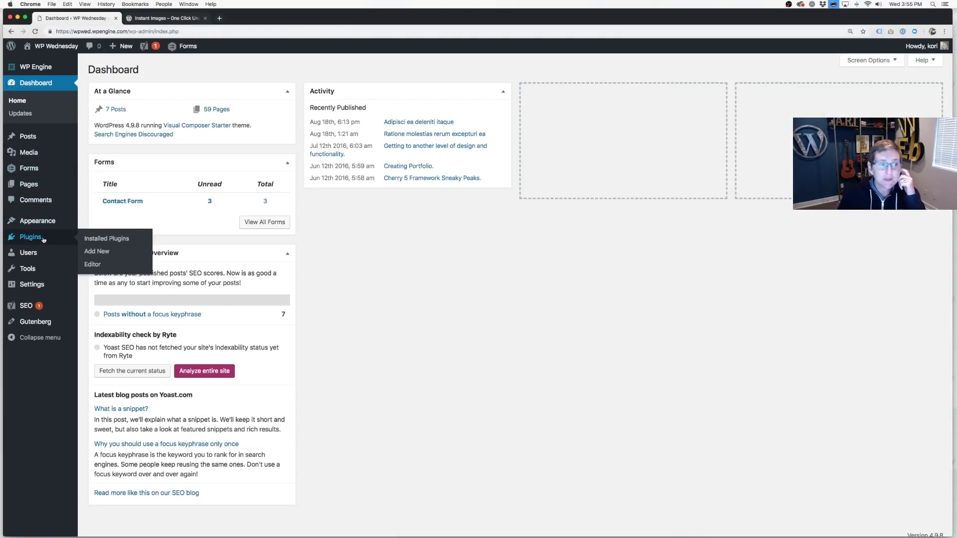
{"action": "left_click", "coordinate": [96, 251]}
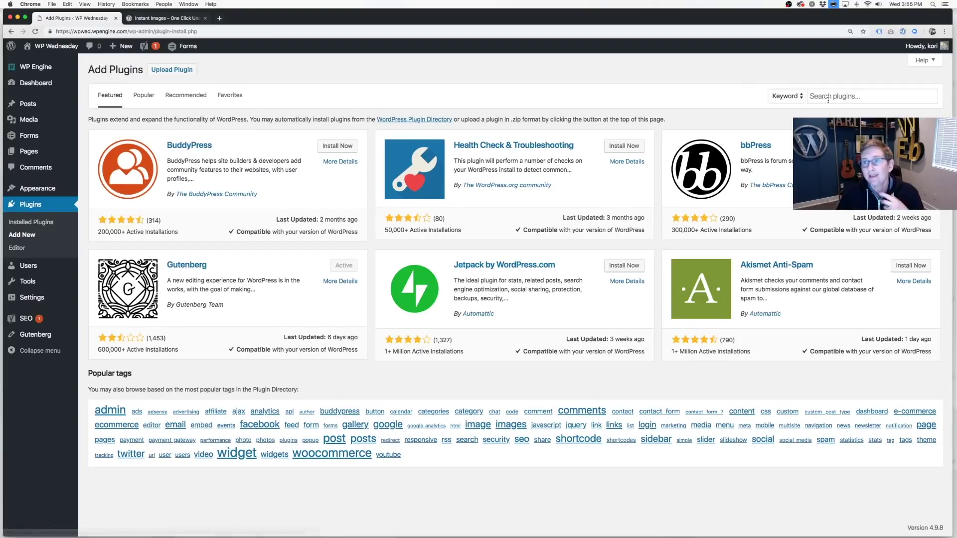
{"action": "left_click", "coordinate": [828, 100]}
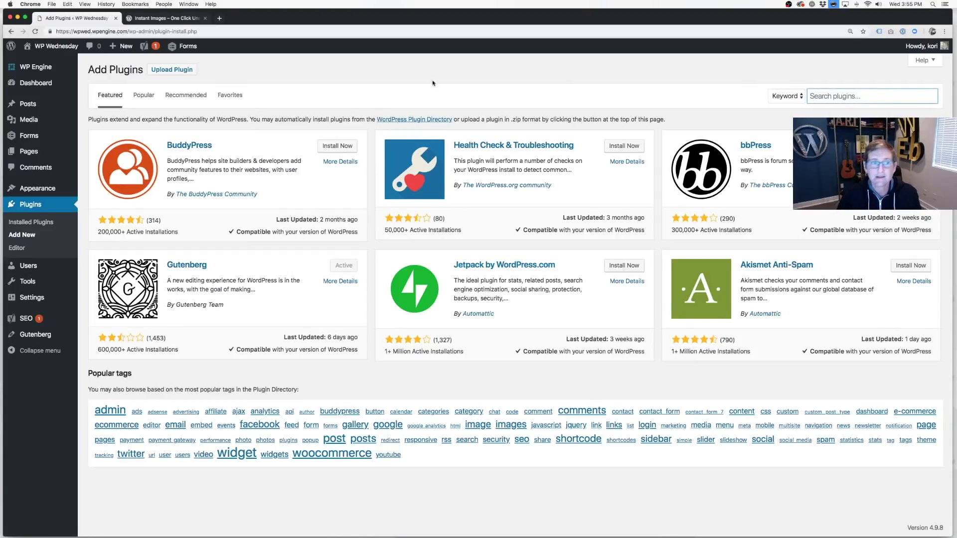
{"action": "mouse_move", "coordinate": [45, 136]}
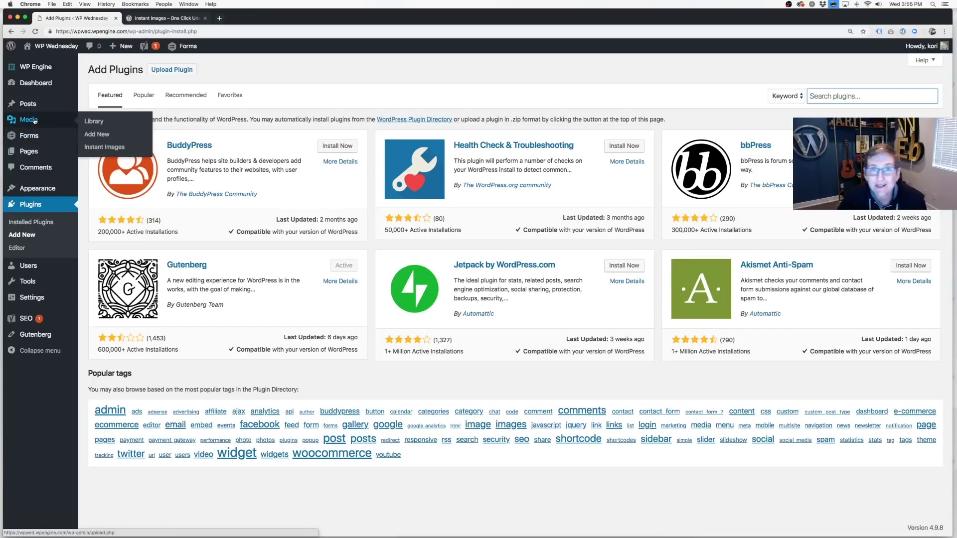
{"action": "left_click", "coordinate": [91, 150]}
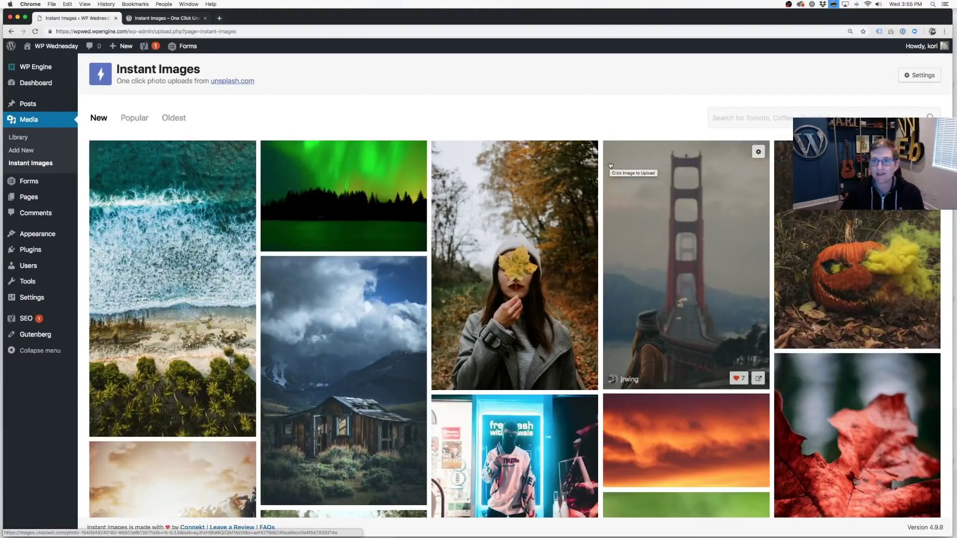
Search Instant Images for 'coffee', scroll the photo results, then show Pages > All Pages.
{"action": "left_click", "coordinate": [722, 118]}
{"action": "type", "text": "coffee"}
{"action": "key", "text": "Return"}
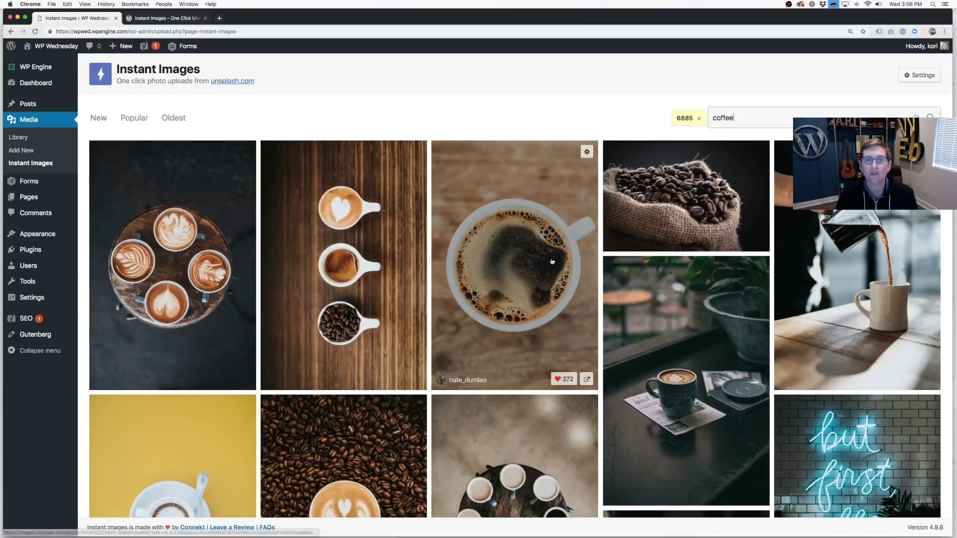
{"action": "scroll", "coordinate": [551, 240], "scroll_direction": "down", "scroll_amount": 5}
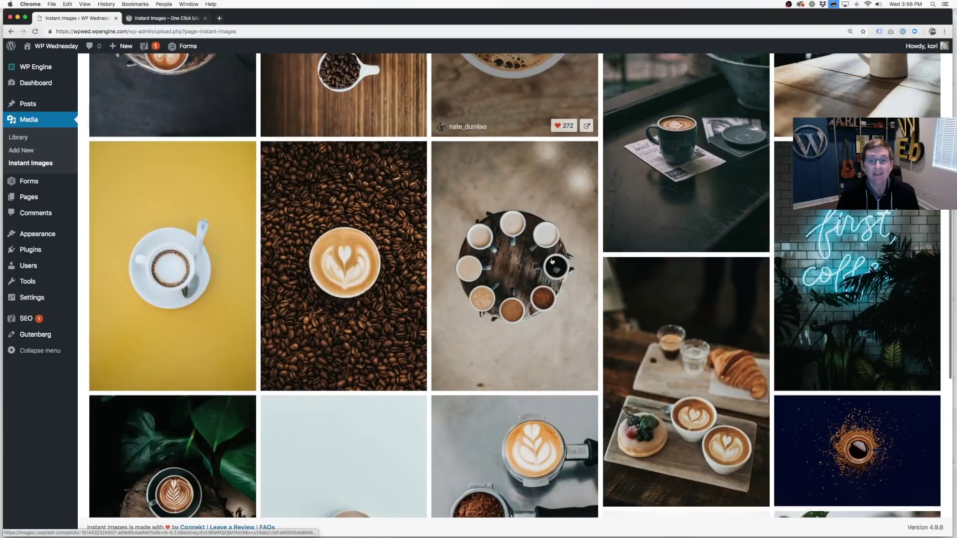
{"action": "scroll", "coordinate": [552, 261], "scroll_direction": "down", "scroll_amount": 2}
{"action": "mouse_move", "coordinate": [25, 202]}
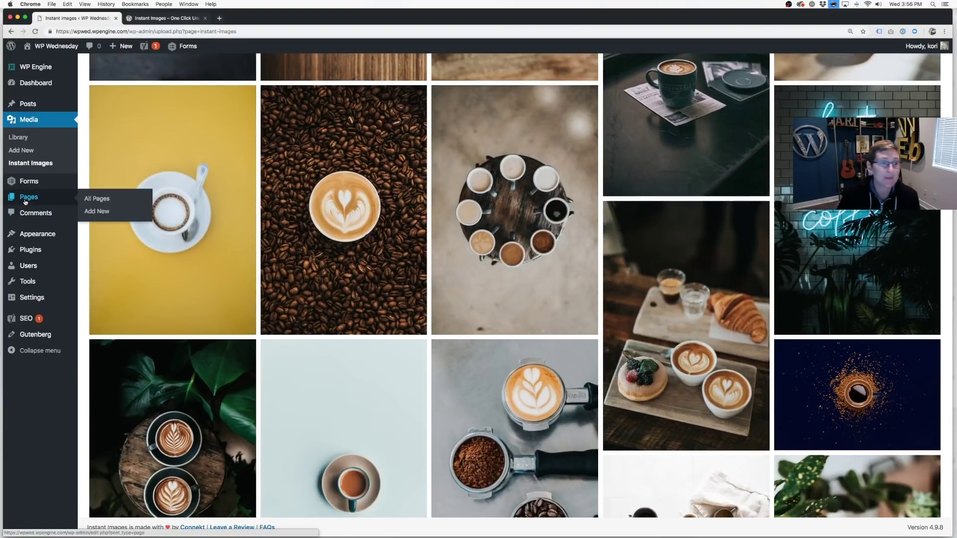
{"action": "left_click", "coordinate": [86, 200]}
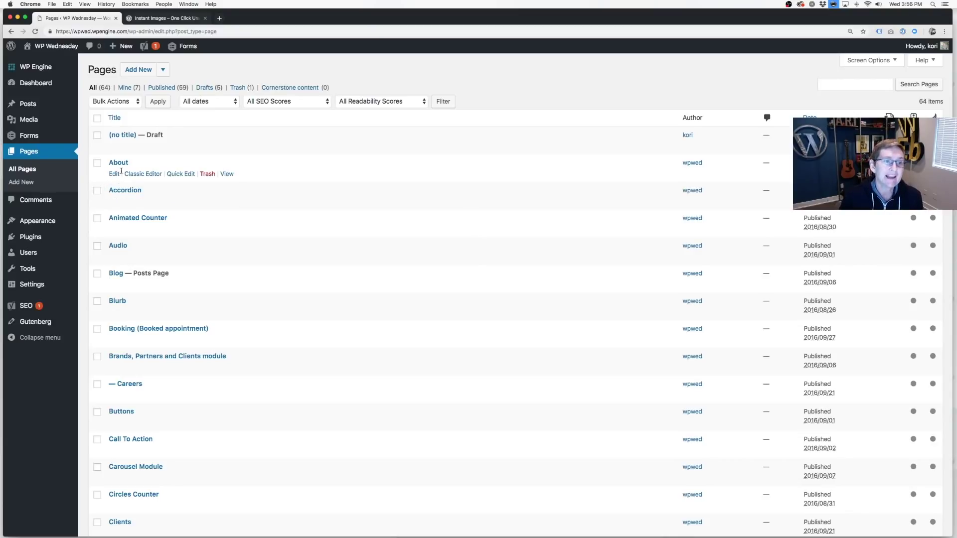
Edit the About page in Classic Editor with the cursor in the Our Mission paragraph.
{"action": "left_click", "coordinate": [130, 175]}
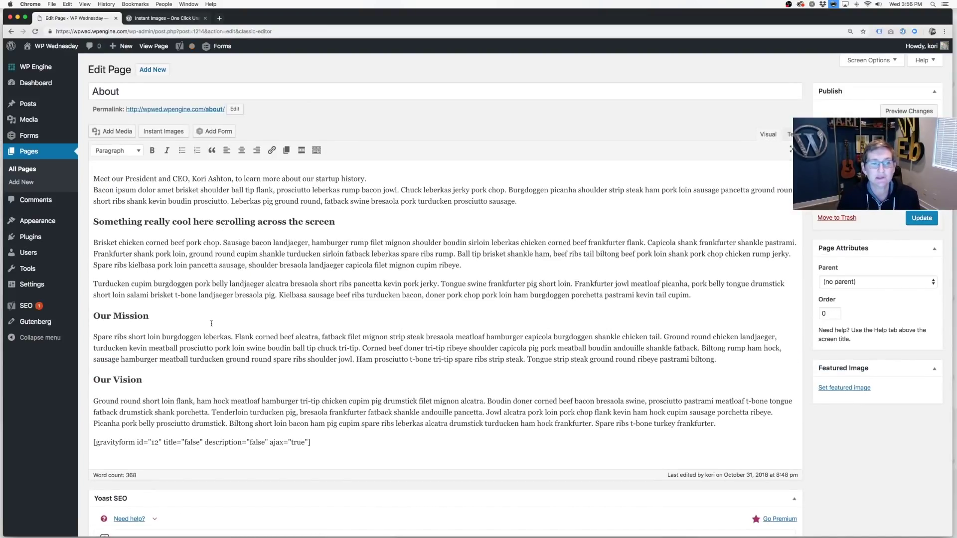
{"action": "left_click", "coordinate": [206, 330]}
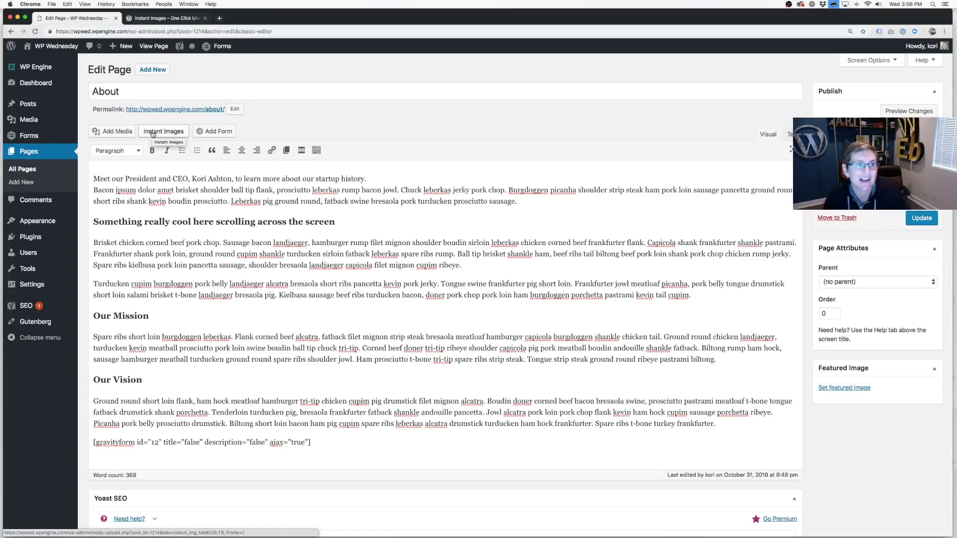
{"action": "left_click", "coordinate": [153, 133]}
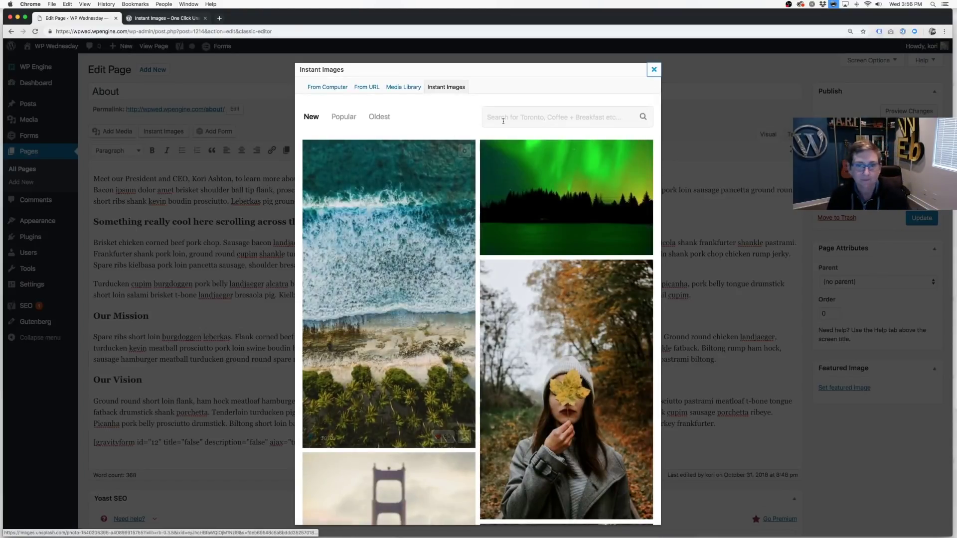
Search 'coffee', upload the four-latte photo, align it left and insert it into the page.
{"action": "left_click", "coordinate": [503, 120]}
{"action": "type", "text": "coffee"}
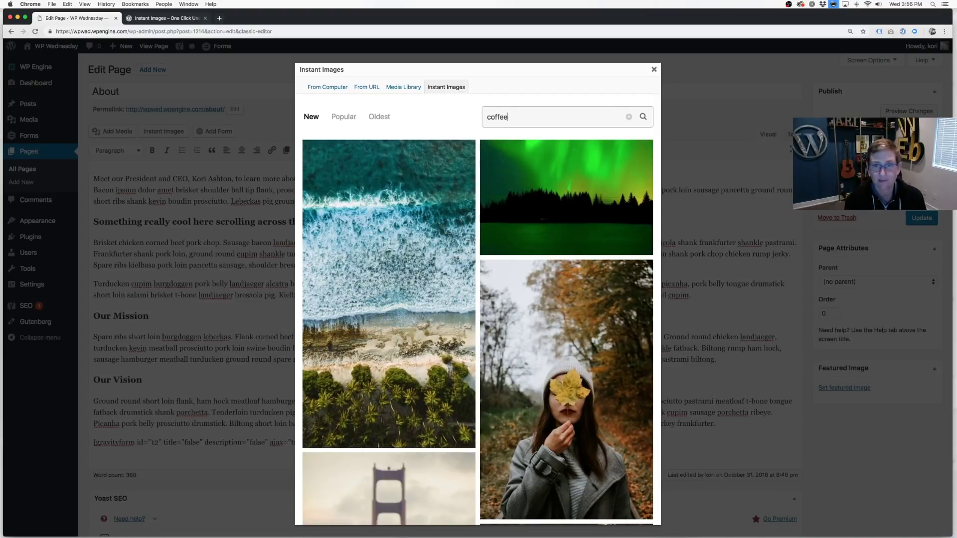
{"action": "key", "text": "Return"}
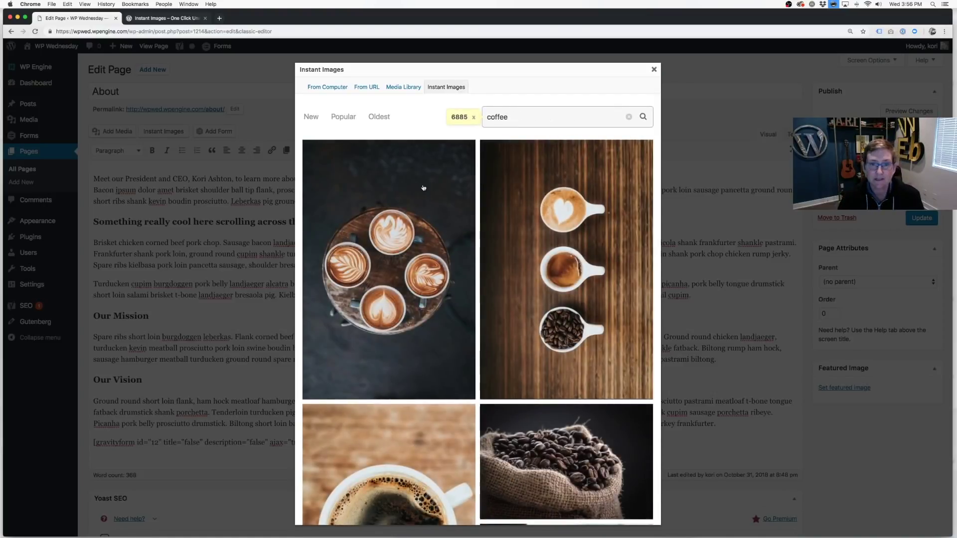
{"action": "left_click", "coordinate": [404, 227]}
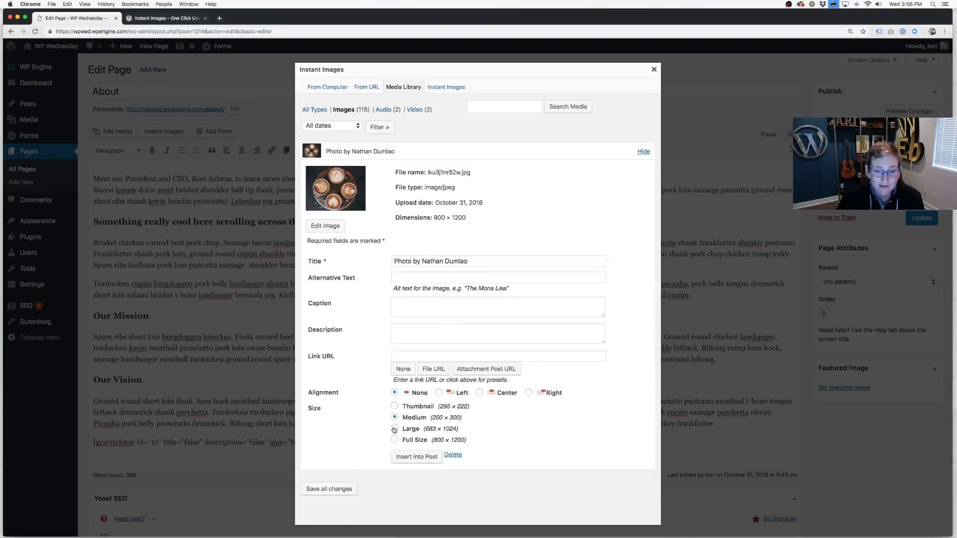
{"action": "left_click", "coordinate": [439, 392]}
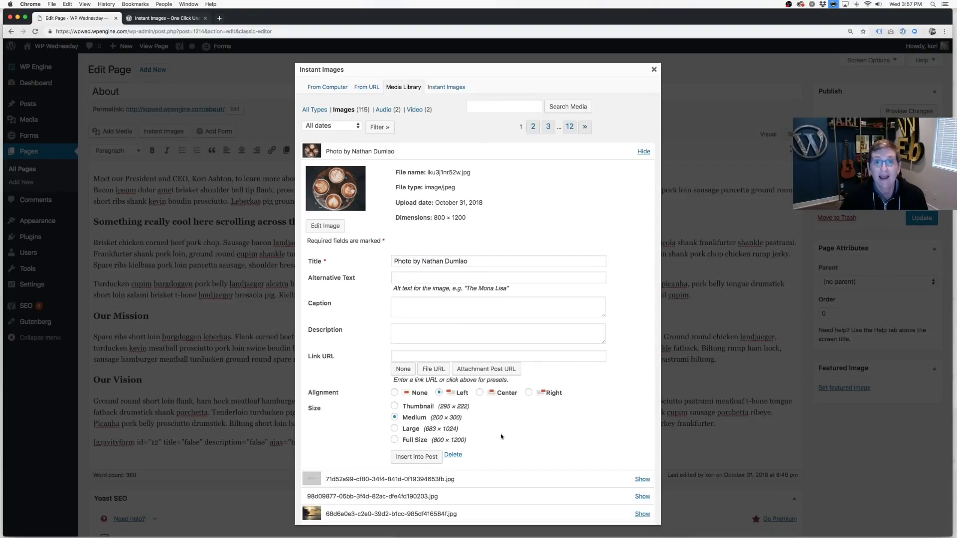
{"action": "left_click", "coordinate": [412, 457]}
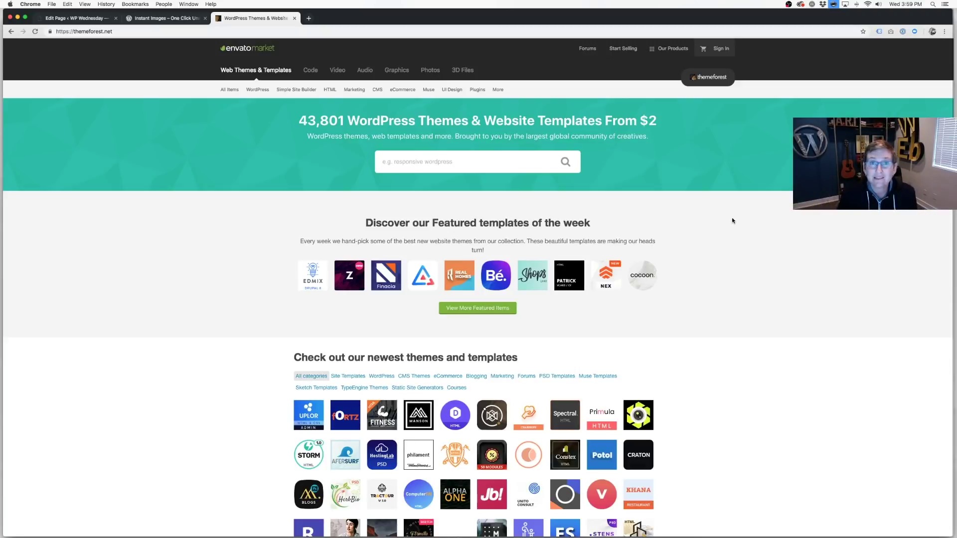
Scroll the ThemeForest homepage down to the Grab October's free items section.
{"action": "scroll", "coordinate": [733, 221], "scroll_direction": "down", "scroll_amount": 6}
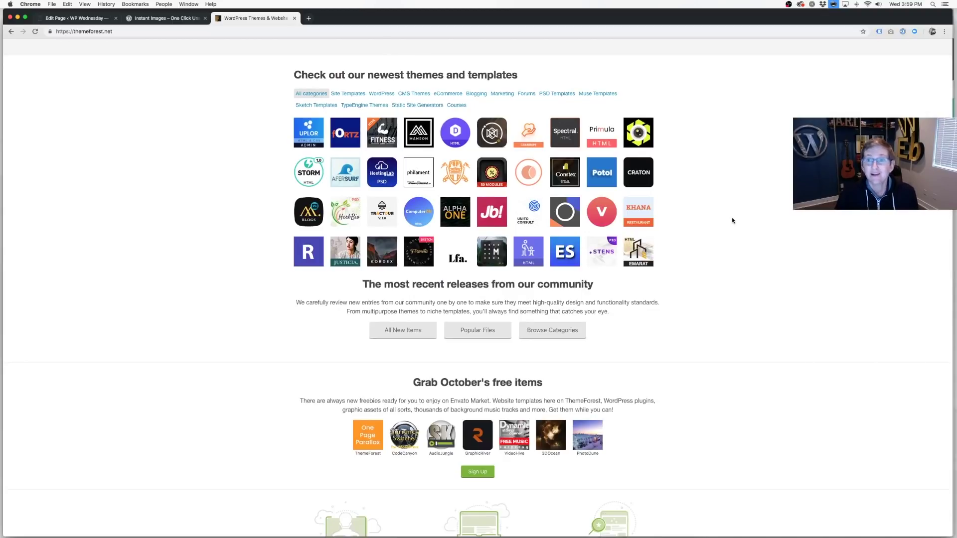
{"action": "scroll", "coordinate": [732, 221], "scroll_direction": "down", "scroll_amount": 3}
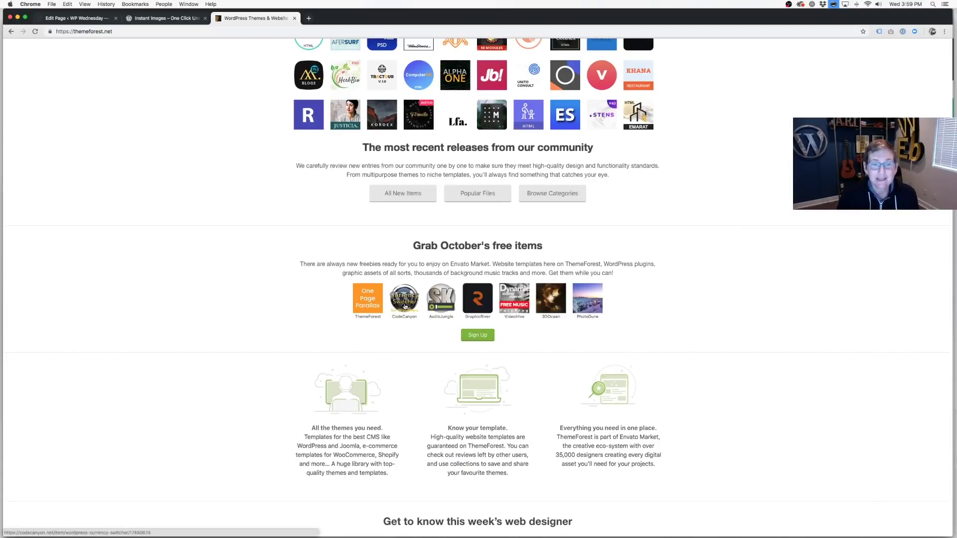
{"action": "mouse_move", "coordinate": [443, 309]}
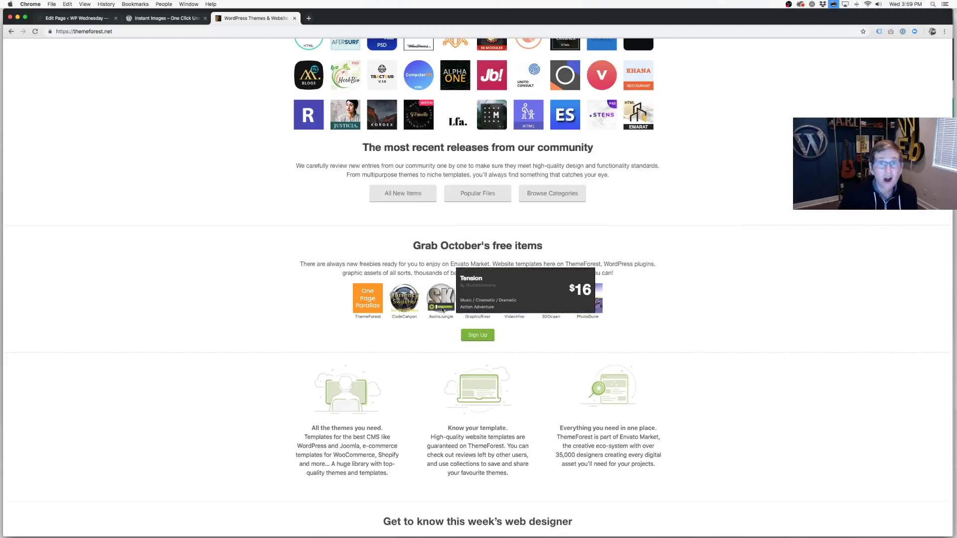
{"action": "mouse_move", "coordinate": [477, 308]}
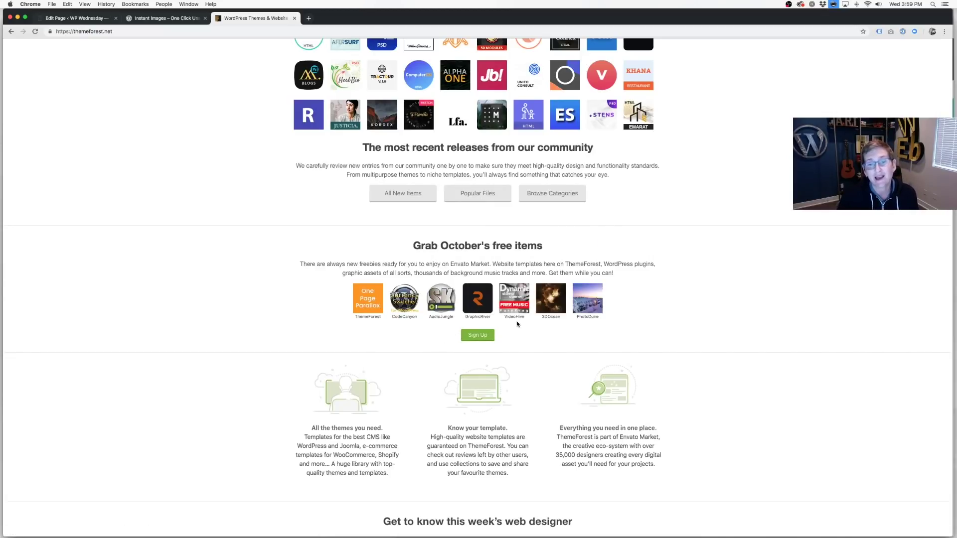
{"action": "mouse_move", "coordinate": [518, 309]}
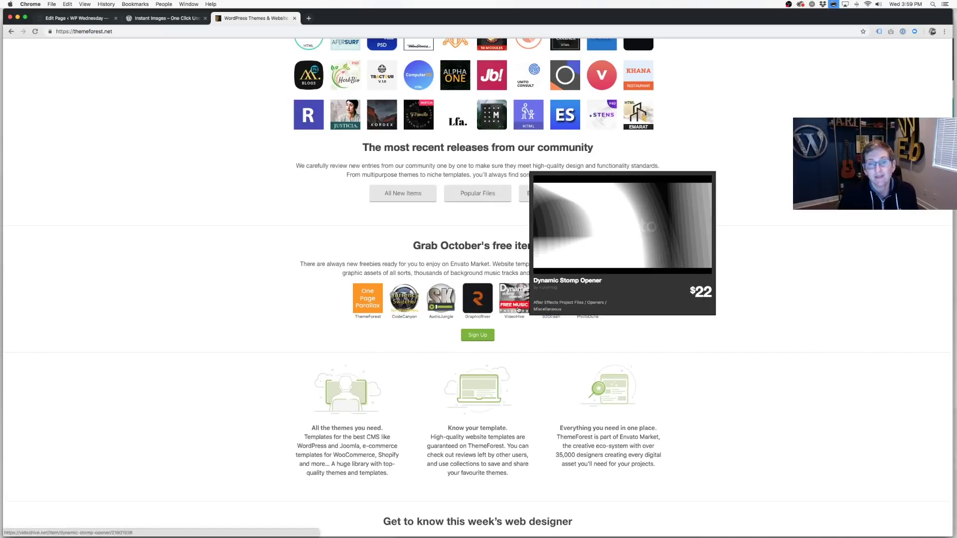
{"action": "triple_click", "coordinate": [449, 263]}
{"action": "left_click", "coordinate": [449, 264]}
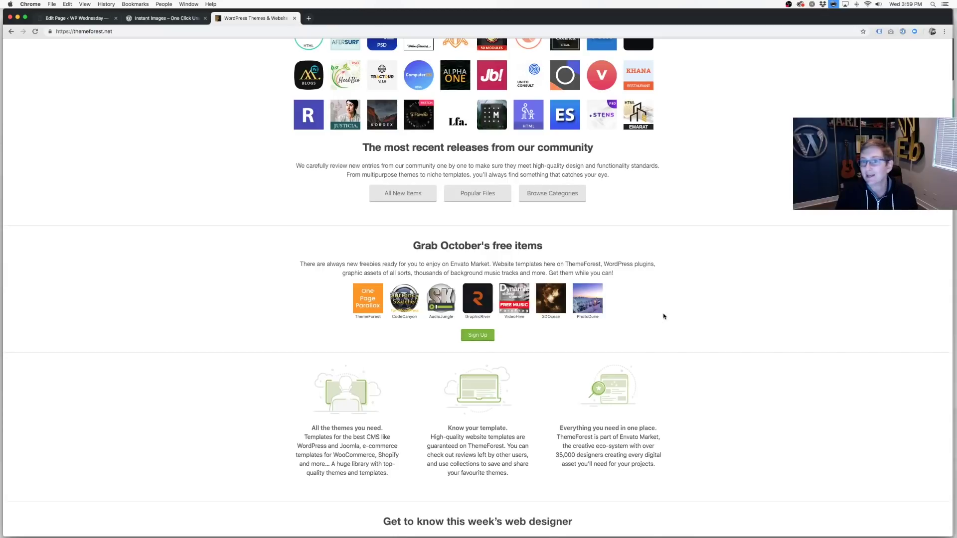
{"action": "mouse_move", "coordinate": [583, 304]}
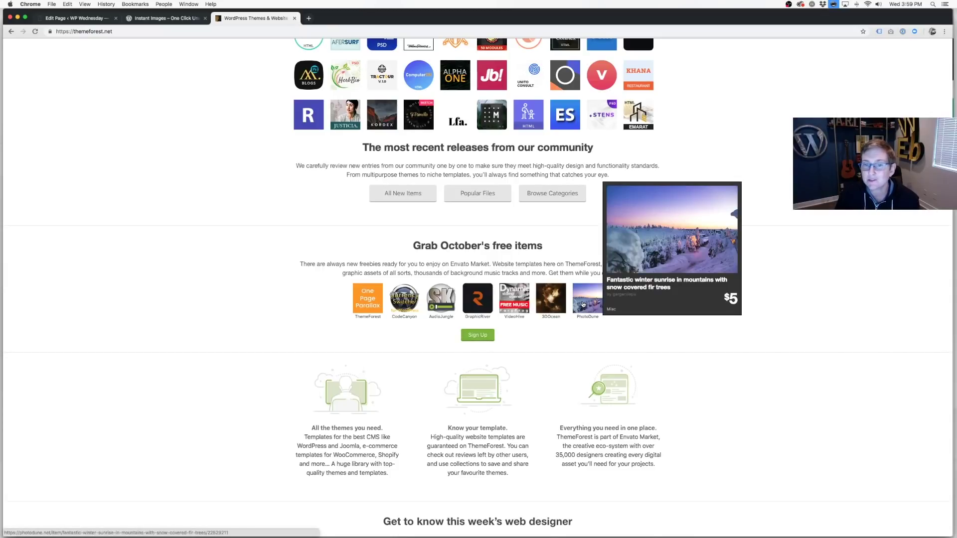
{"action": "mouse_move", "coordinate": [516, 303]}
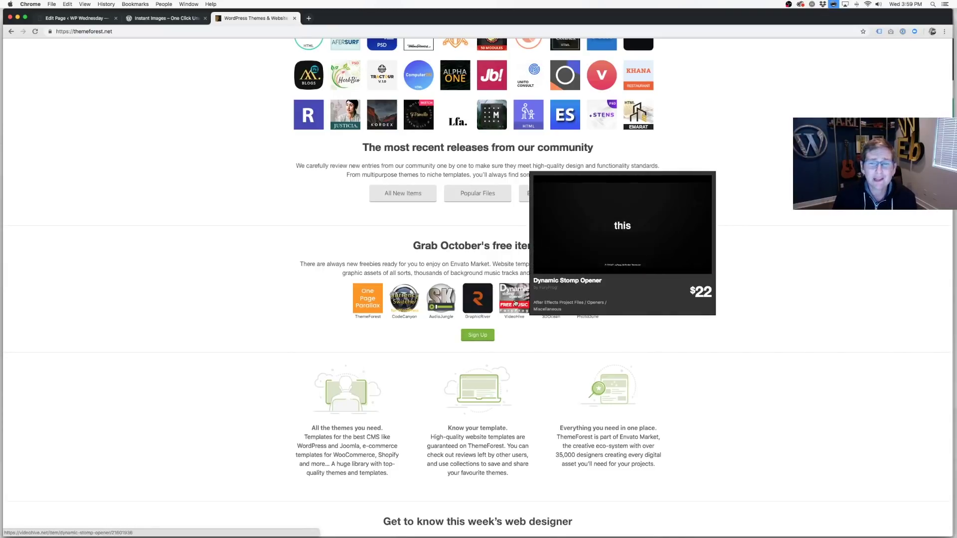